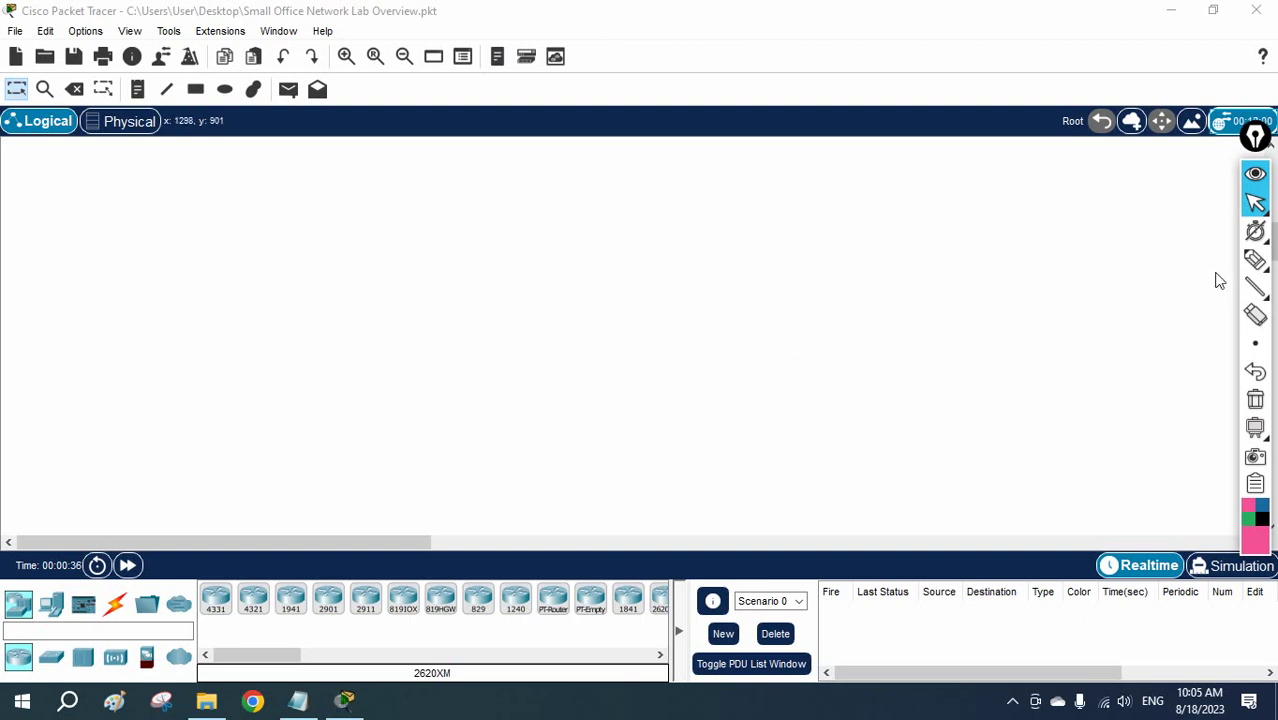
# Handwrite 'STP' and 'L2 network' notes on the workspace in pen, then clear them
pyautogui.click(1255, 260)
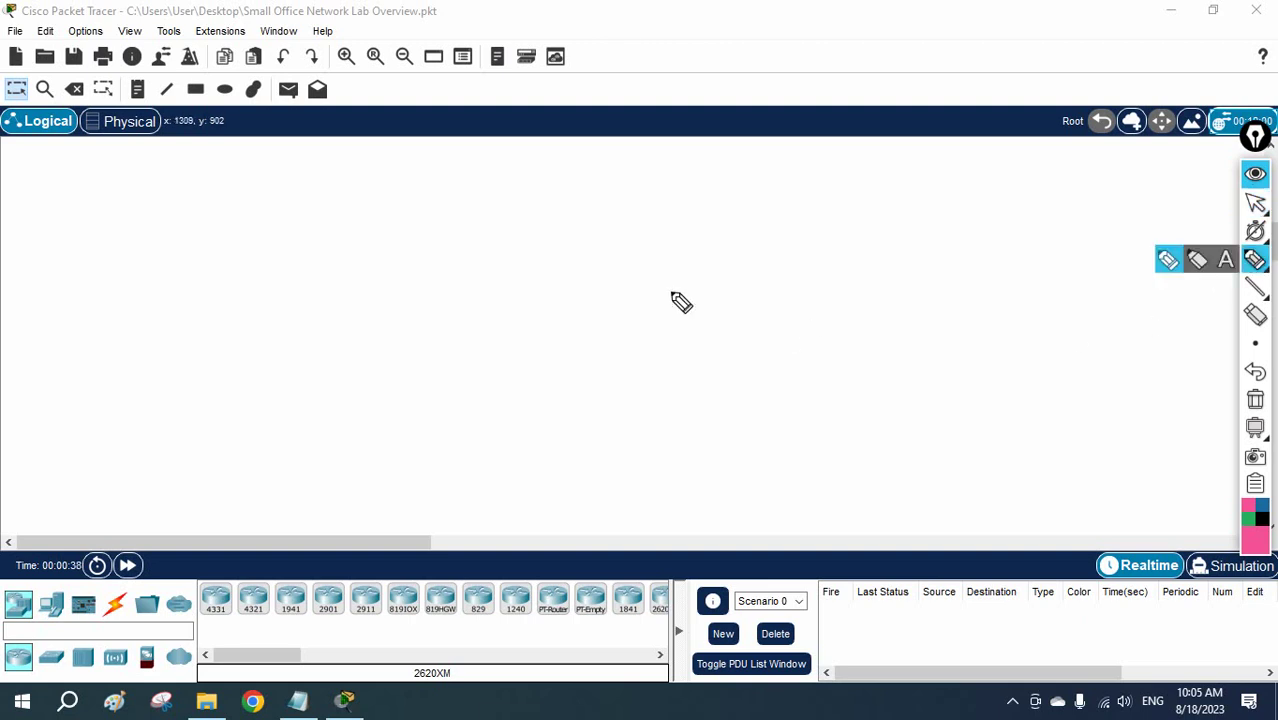
pyautogui.moveTo(670, 238)
pyautogui.mouseDown()
pyautogui.moveTo(650, 261)
pyautogui.moveTo(710, 229)
pyautogui.moveTo(701, 256)
pyautogui.mouseUp()
pyautogui.moveTo(717, 229); pyautogui.dragTo(730, 240)
pyautogui.moveTo(662, 274); pyautogui.dragTo(708, 268)
pyautogui.moveTo(666, 292); pyautogui.dragTo(714, 285)
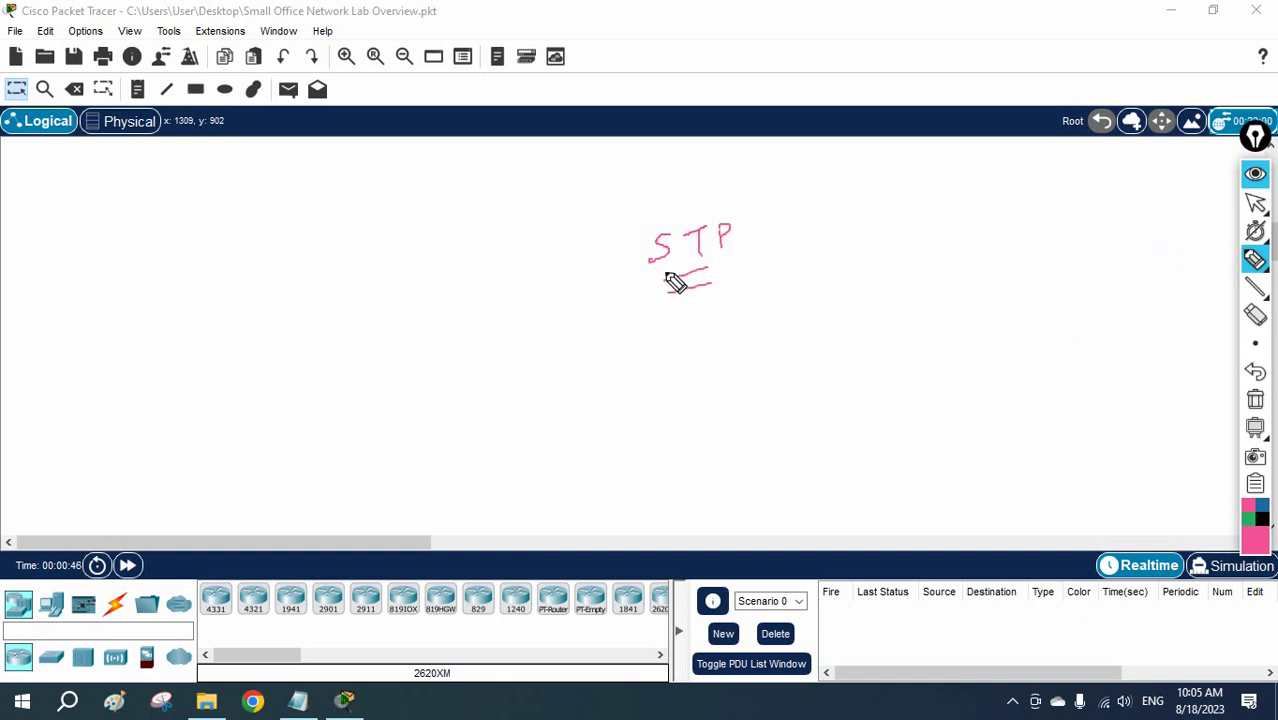
pyautogui.moveTo(757, 236)
pyautogui.mouseDown()
pyautogui.moveTo(765, 244)
pyautogui.moveTo(804, 214)
pyautogui.mouseUp()
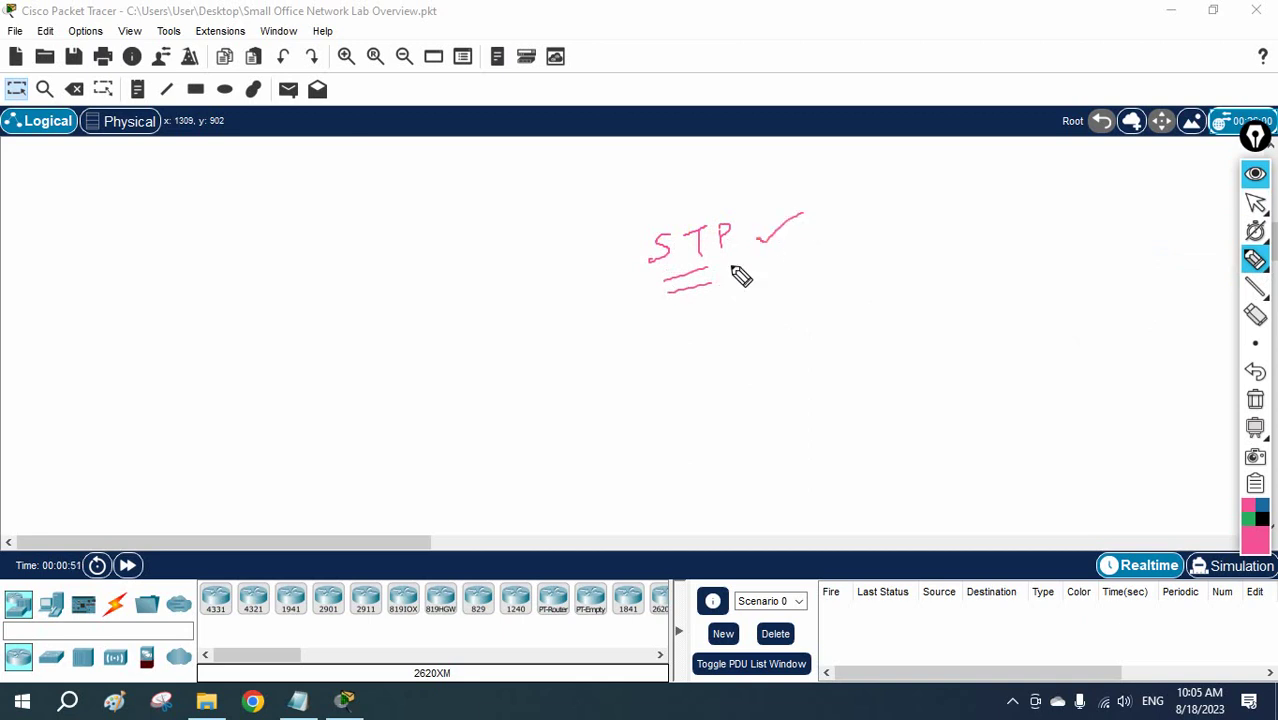
pyautogui.moveTo(852, 266)
pyautogui.mouseDown()
pyautogui.moveTo(891, 302)
pyautogui.moveTo(935, 257)
pyautogui.moveTo(960, 276)
pyautogui.moveTo(1006, 245)
pyautogui.moveTo(1019, 255)
pyautogui.moveTo(1034, 238)
pyautogui.moveTo(1078, 251)
pyautogui.mouseUp()
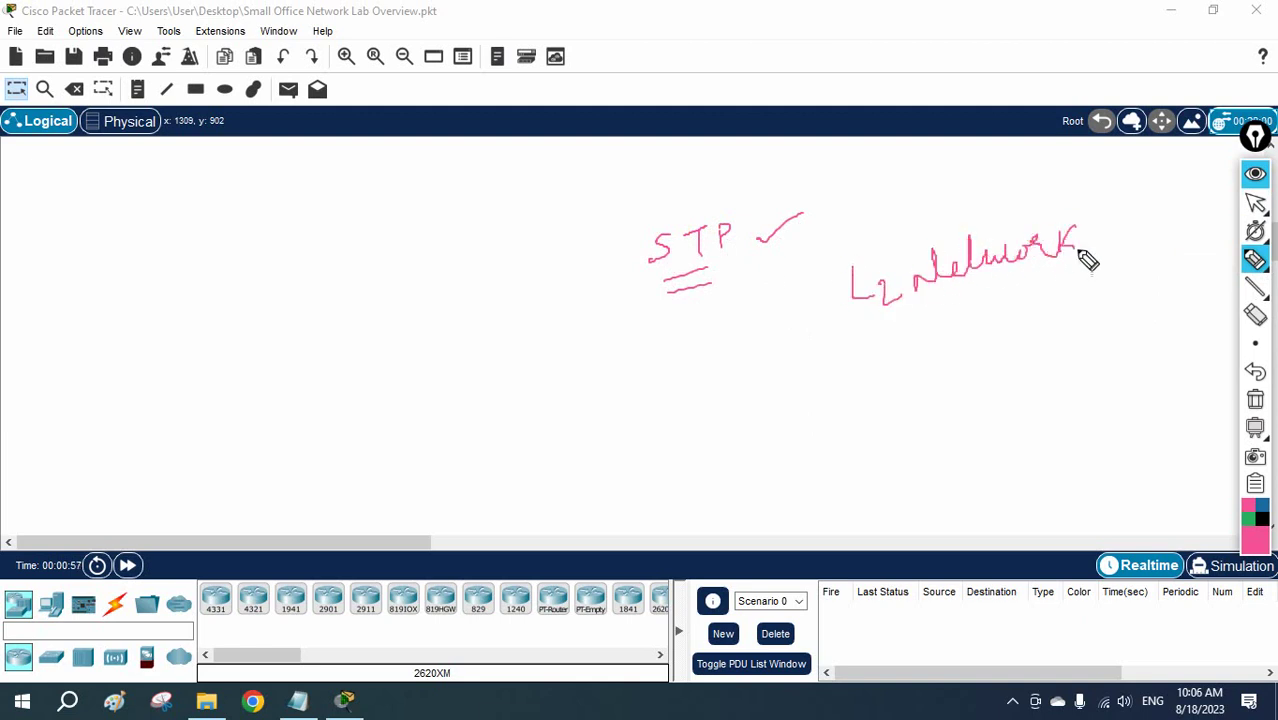
pyautogui.moveTo(962, 246); pyautogui.dragTo(999, 234)
pyautogui.moveTo(880, 325); pyautogui.dragTo(925, 309)
pyautogui.moveTo(880, 325); pyautogui.dragTo(924, 318)
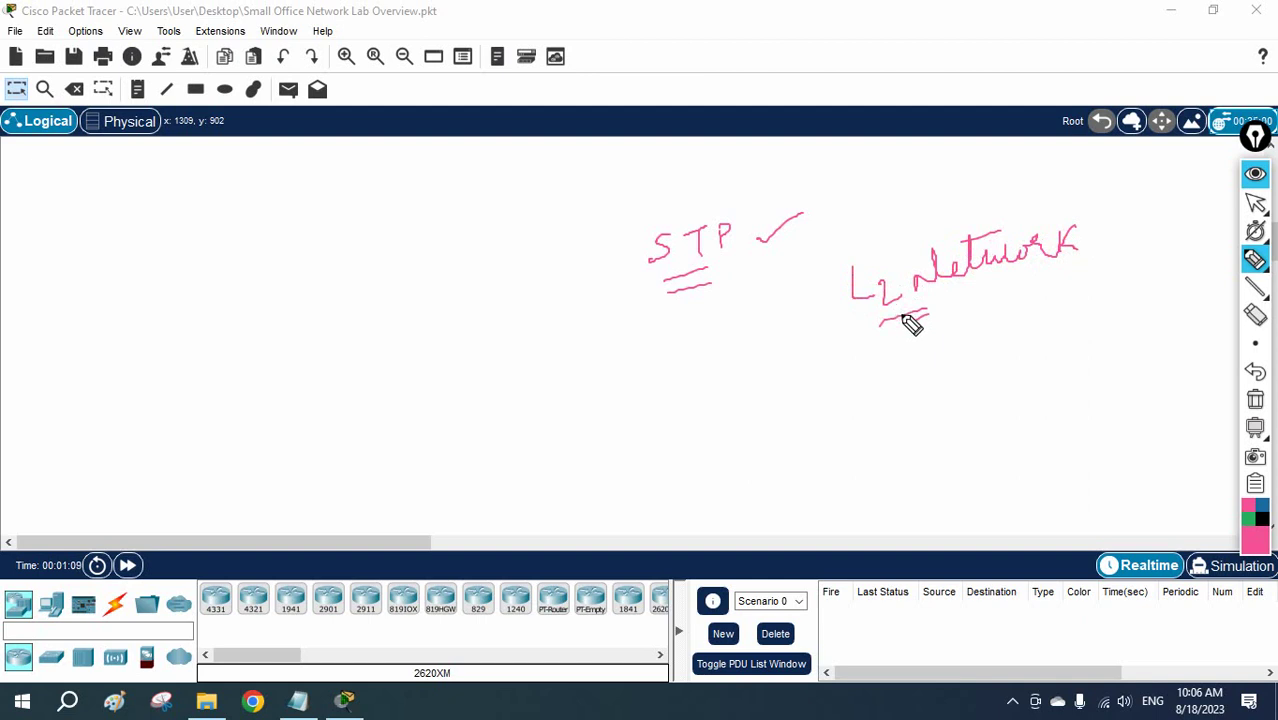
pyautogui.click(1258, 403)
# Place two 2960 switches, Switch2 and Switch3, level with each other on the workspace
pyautogui.click(1256, 203)
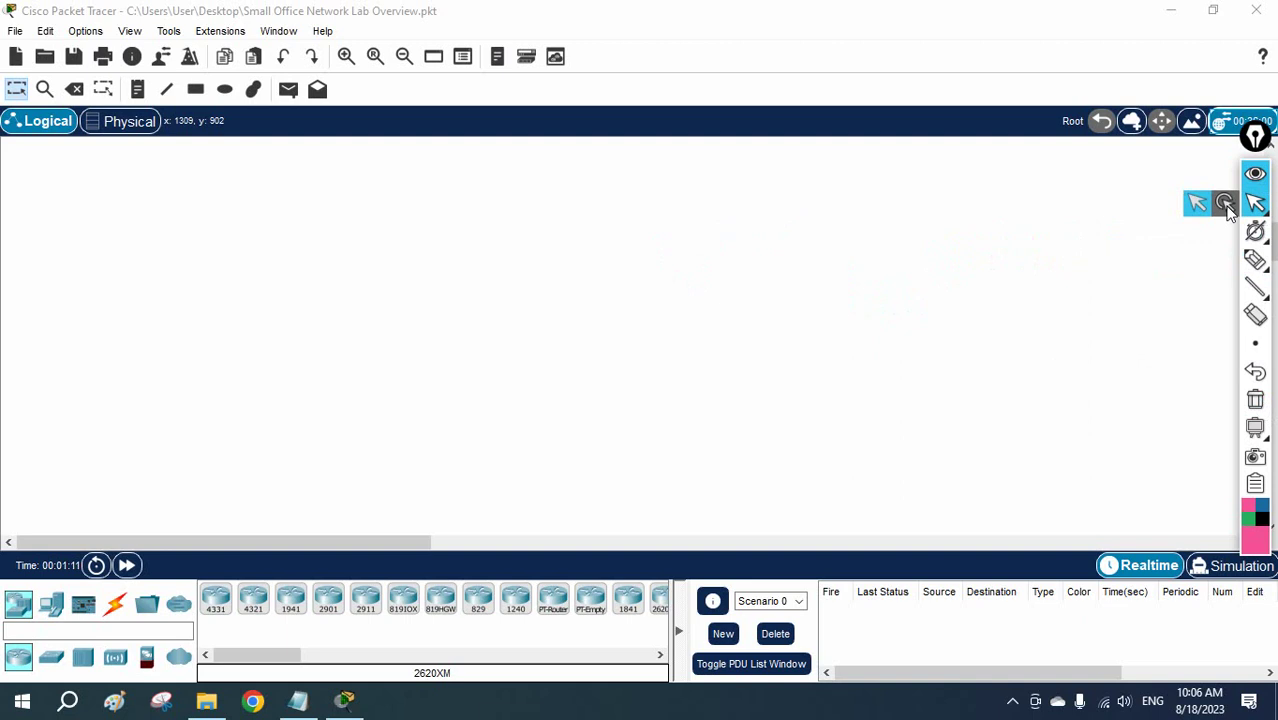
pyautogui.click(52, 657)
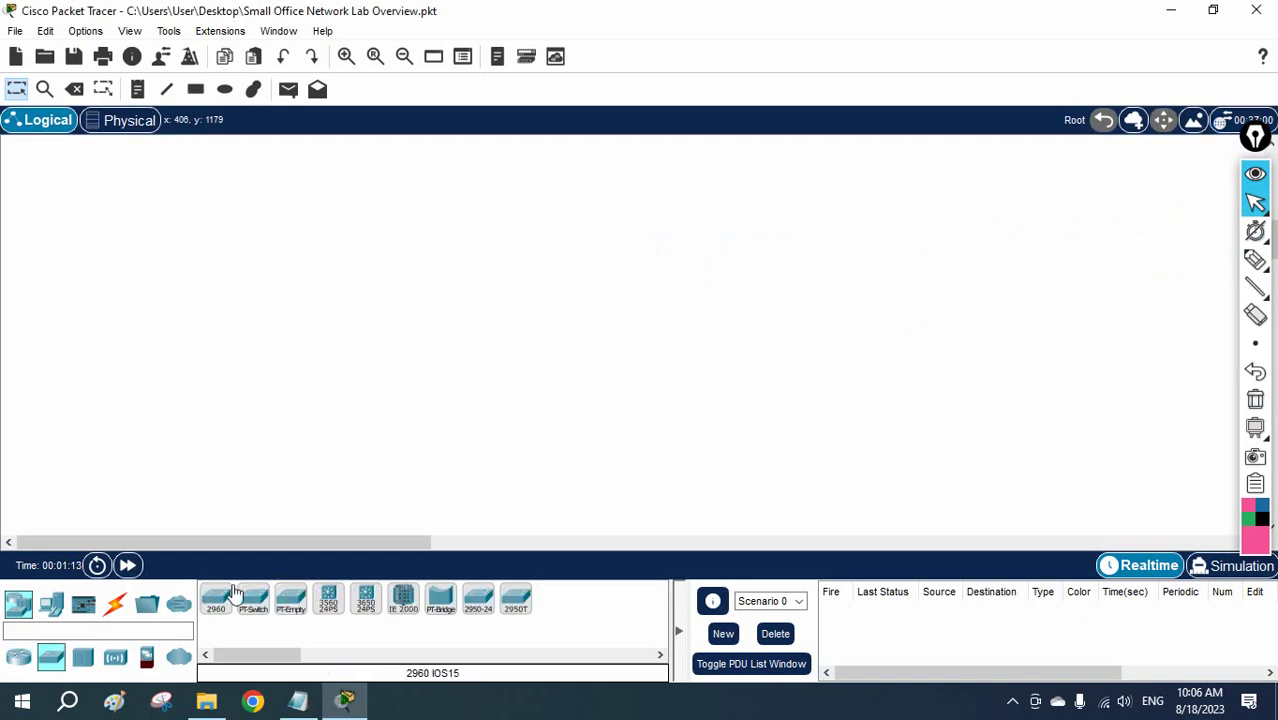
pyautogui.moveTo(228, 598); pyautogui.dragTo(537, 268)
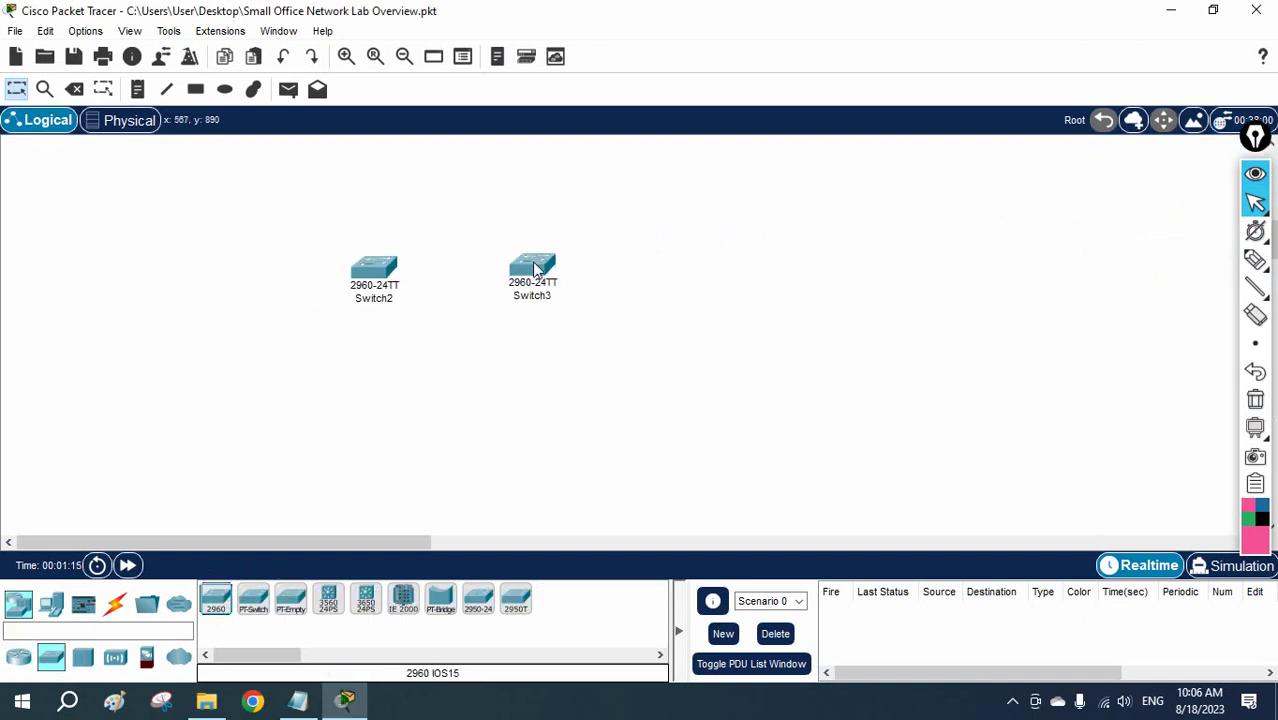
pyautogui.moveTo(391, 272); pyautogui.dragTo(376, 238)
pyautogui.moveTo(530, 266); pyautogui.dragTo(533, 237)
# Link Switch2 and Switch3 with two automatic connections, Fa0/1 to Fa0/1 and Fa0/2 to Fa0/2
pyautogui.click(115, 604)
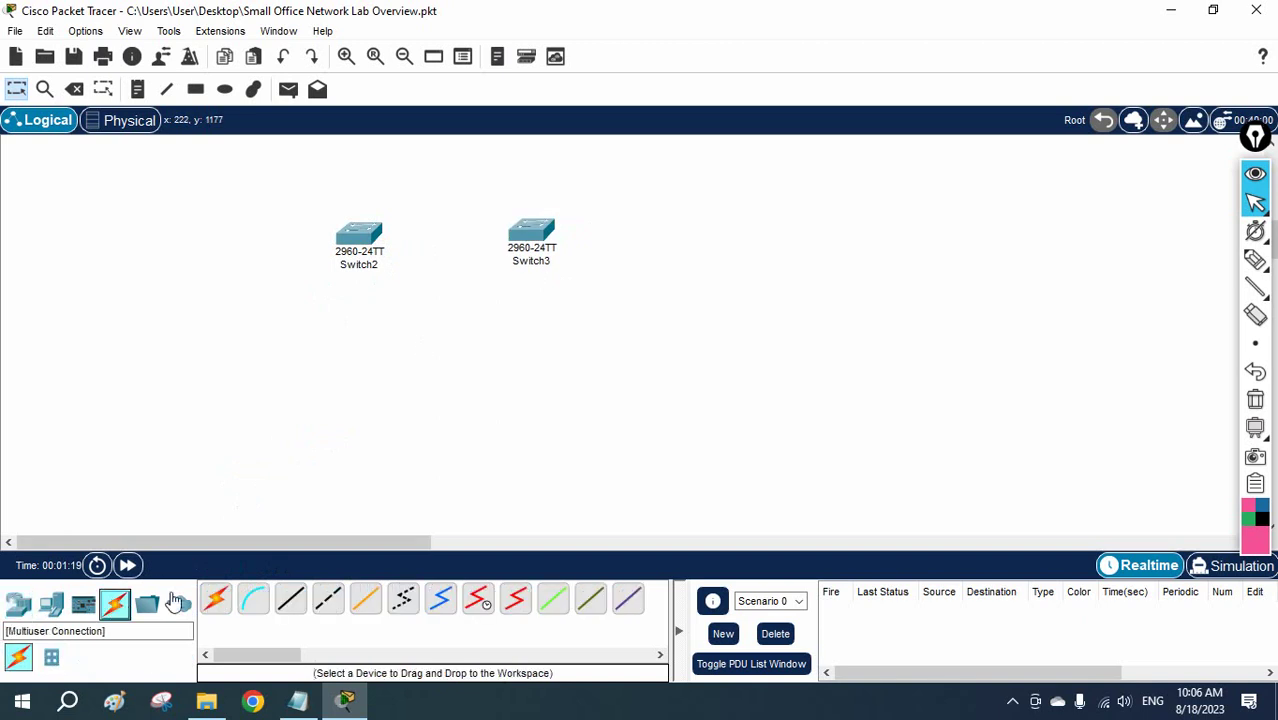
pyautogui.click(223, 596)
pyautogui.click(363, 236)
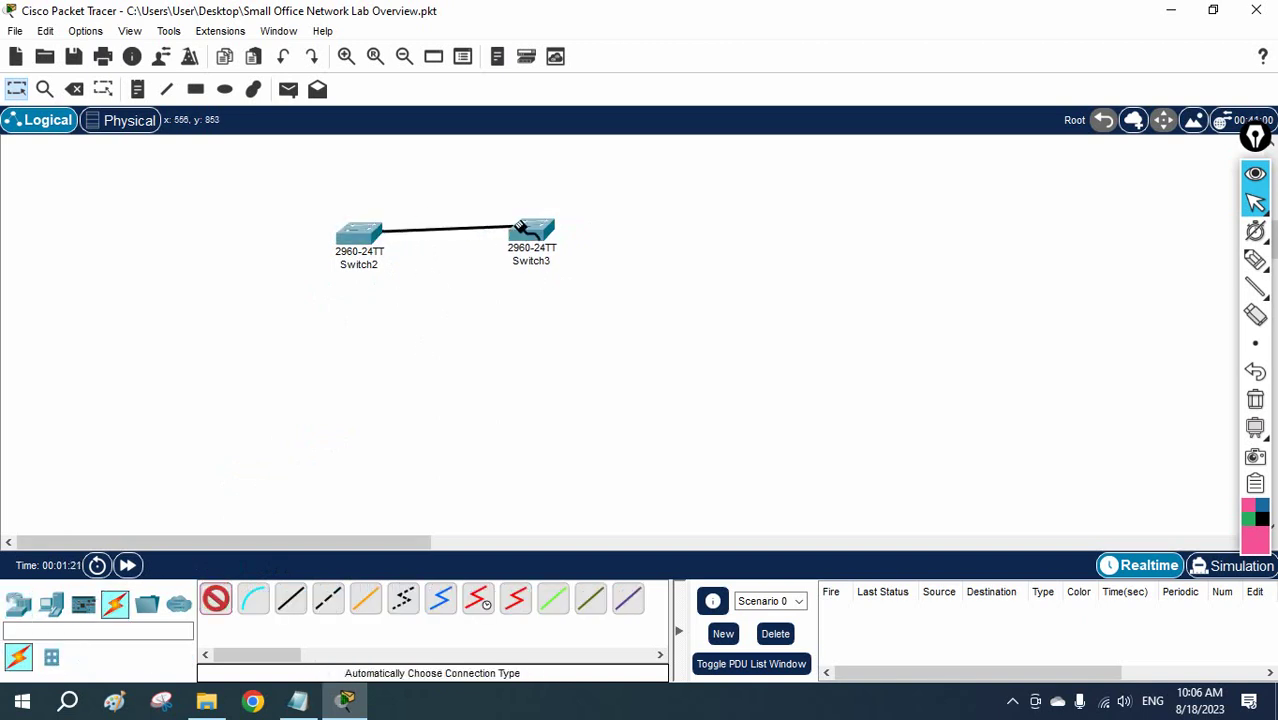
pyautogui.click(540, 233)
pyautogui.moveTo(545, 240); pyautogui.dragTo(610, 238)
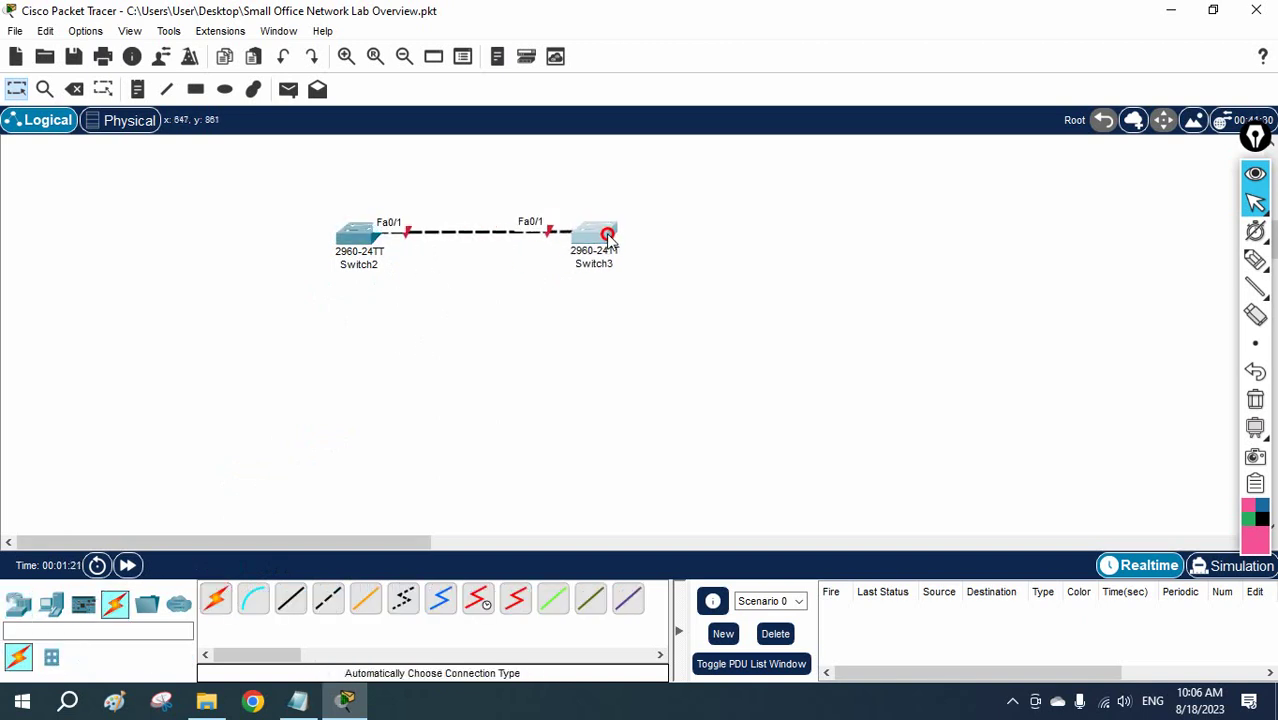
pyautogui.click(229, 598)
pyautogui.click(370, 240)
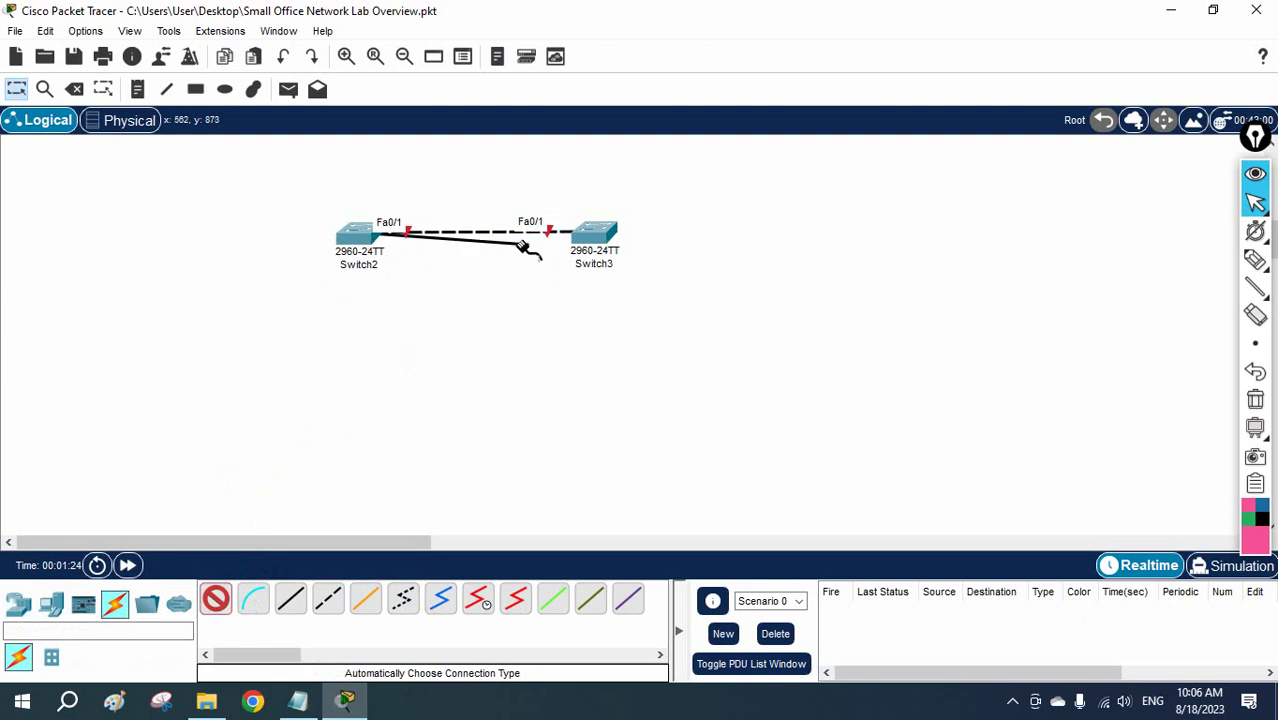
pyautogui.click(596, 236)
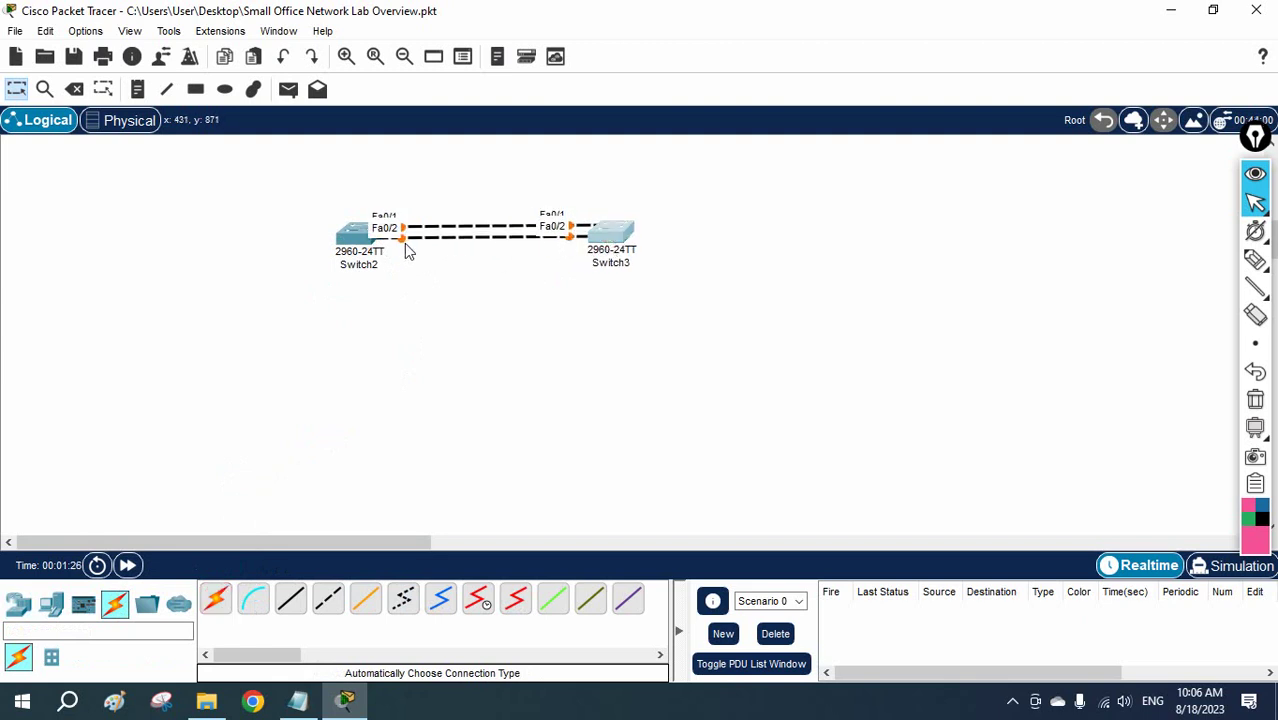
pyautogui.moveTo(350, 258); pyautogui.dragTo(338, 258)
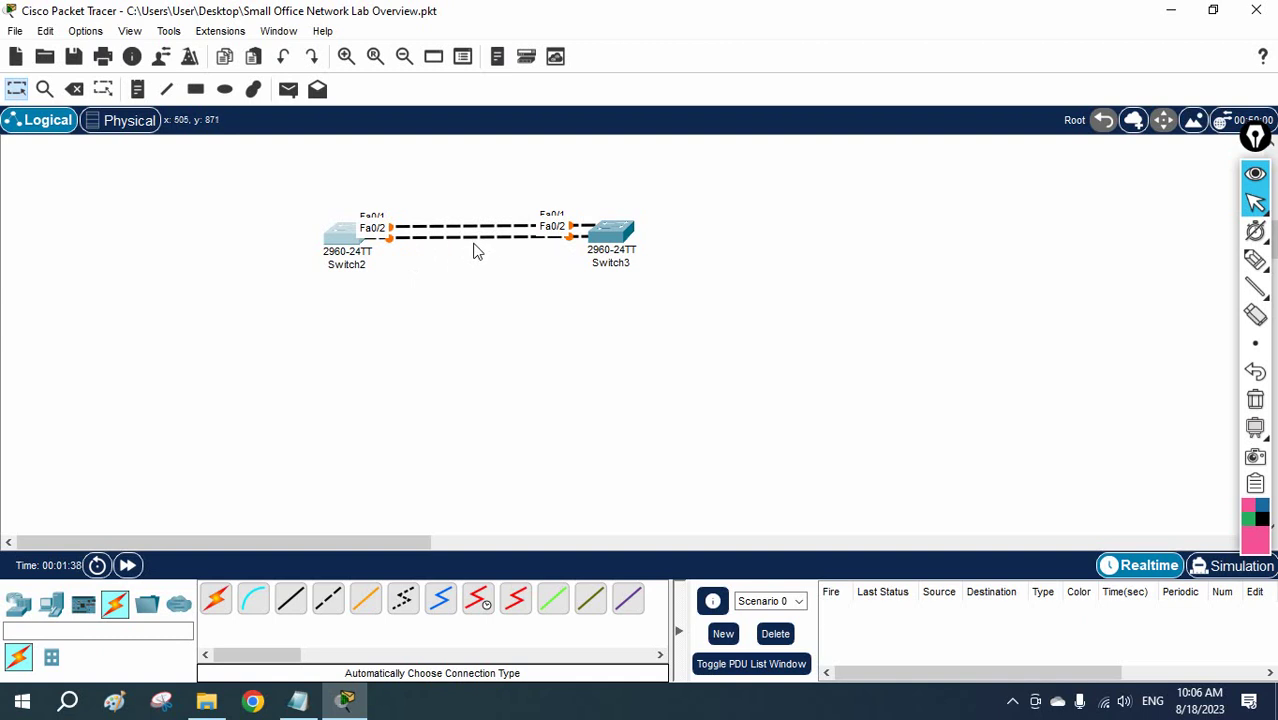
pyautogui.click(1255, 260)
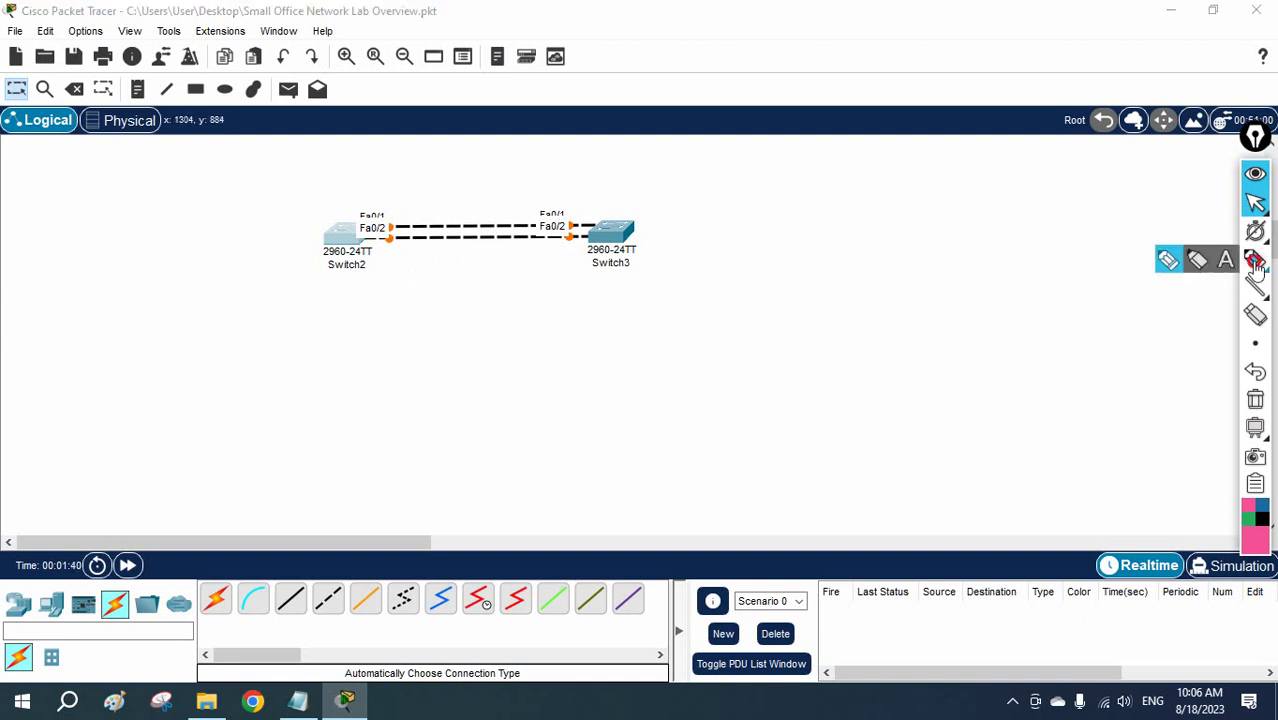
pyautogui.moveTo(351, 152)
pyautogui.mouseDown()
pyautogui.moveTo(351, 207)
pyautogui.moveTo(362, 196)
pyautogui.mouseUp()
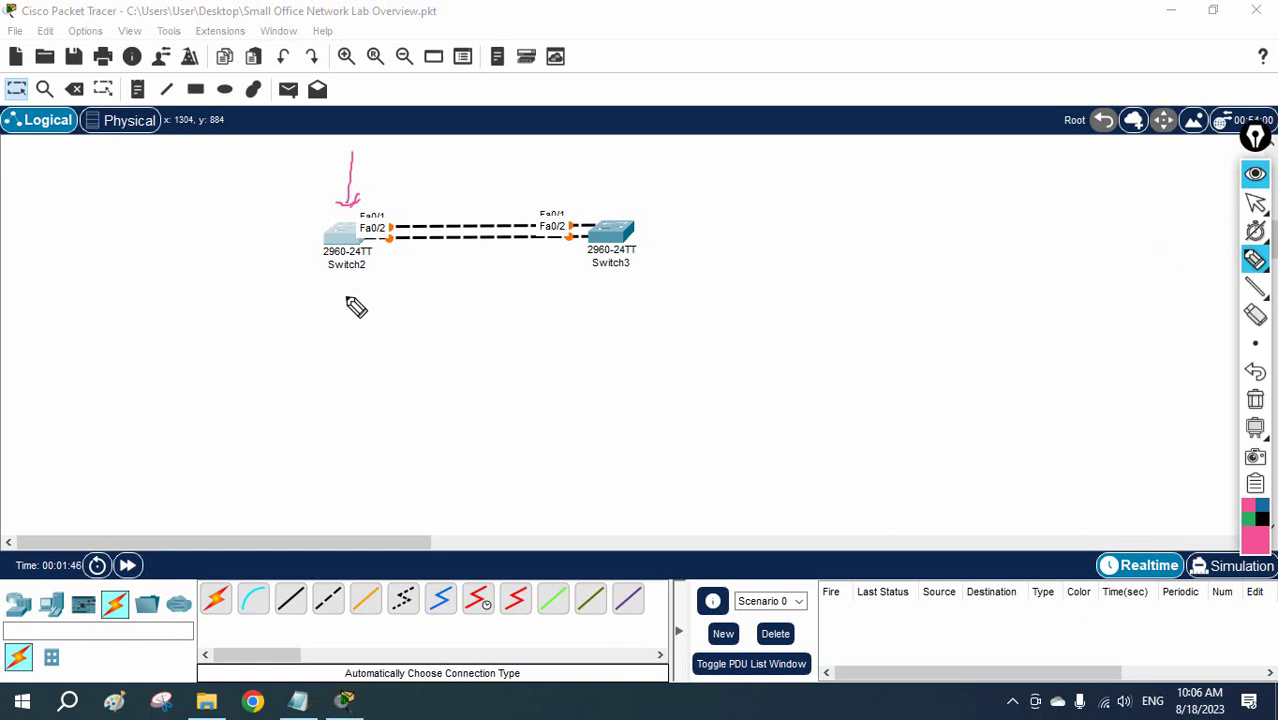
pyautogui.moveTo(331, 284); pyautogui.dragTo(362, 284)
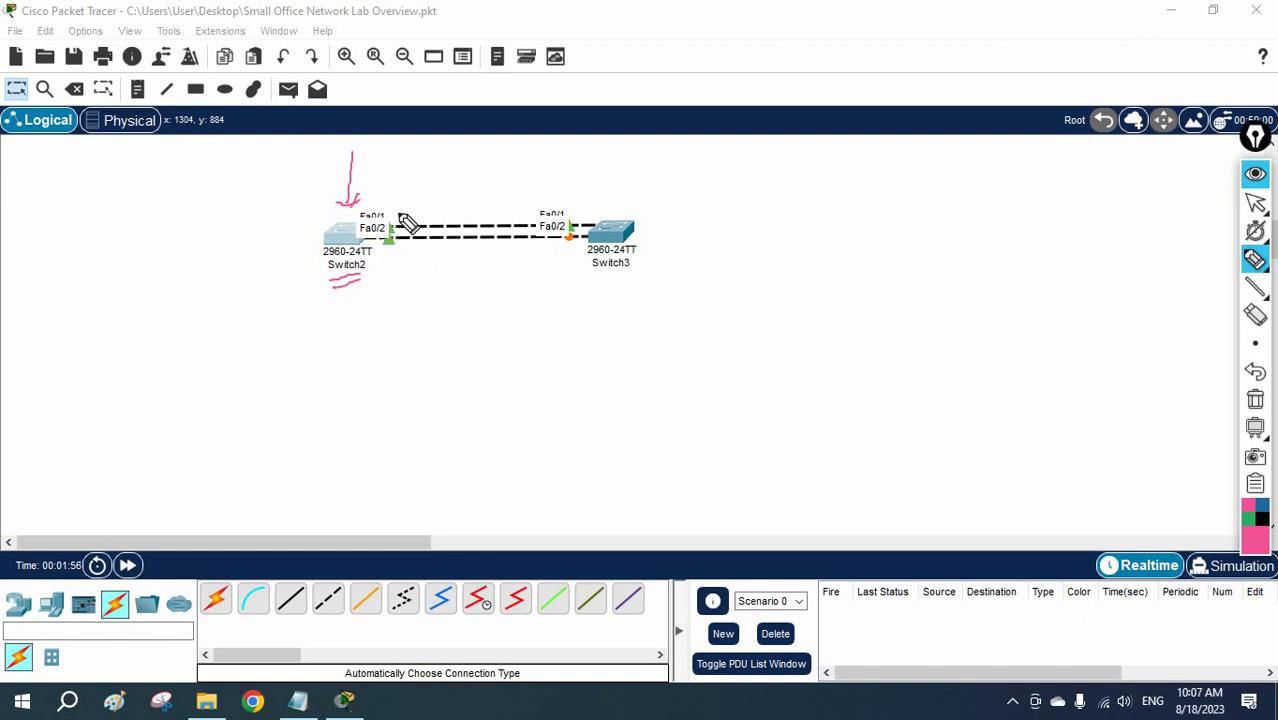
pyautogui.moveTo(410, 222)
pyautogui.mouseDown()
pyautogui.moveTo(374, 213)
pyautogui.moveTo(381, 261)
pyautogui.moveTo(408, 223)
pyautogui.mouseUp()
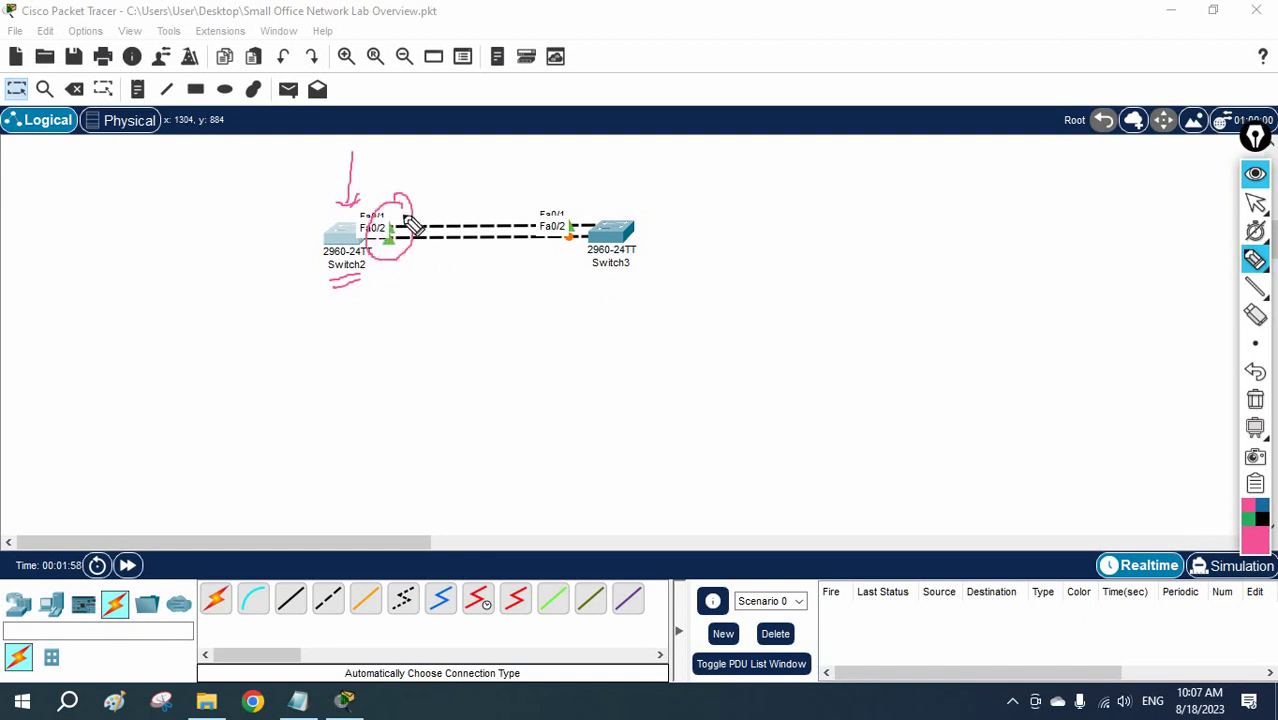
pyautogui.moveTo(389, 286)
pyautogui.mouseDown()
pyautogui.moveTo(389, 314)
pyautogui.moveTo(401, 282)
pyautogui.mouseUp()
pyautogui.moveTo(389, 300); pyautogui.dragTo(444, 277)
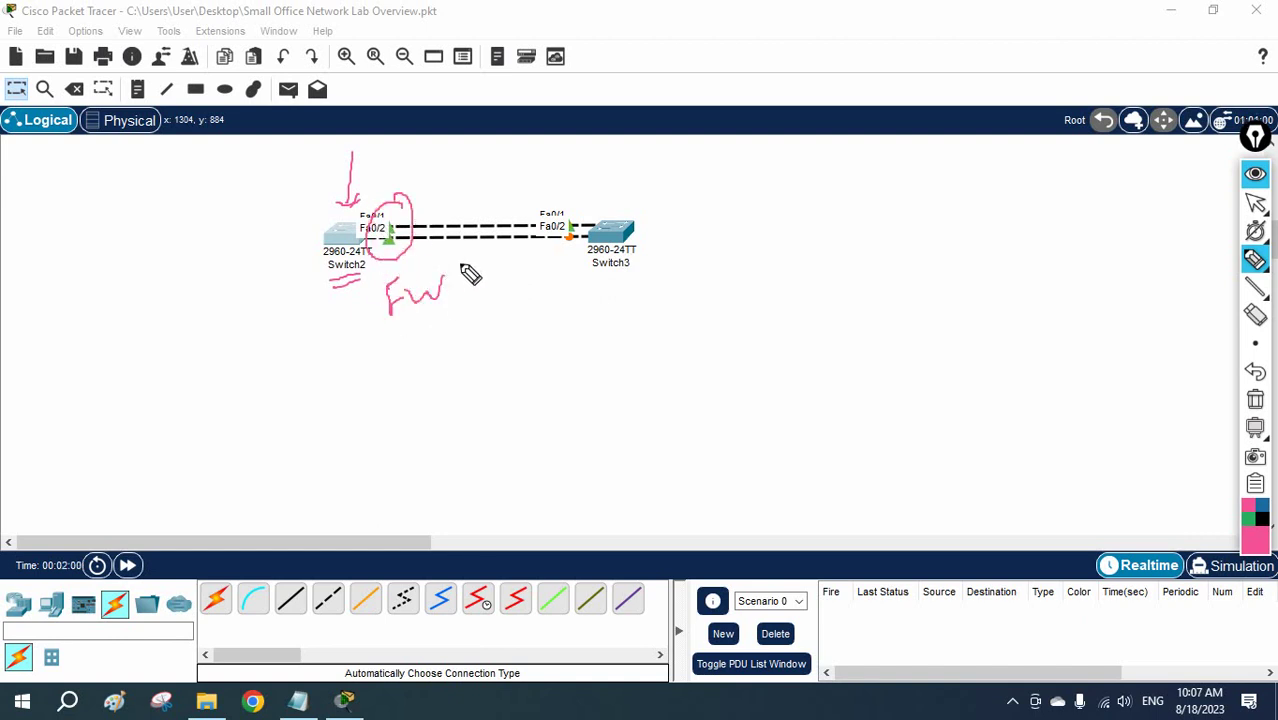
pyautogui.moveTo(566, 230)
pyautogui.mouseDown()
pyautogui.moveTo(578, 248)
pyautogui.moveTo(566, 250)
pyautogui.mouseUp()
pyautogui.click(1254, 399)
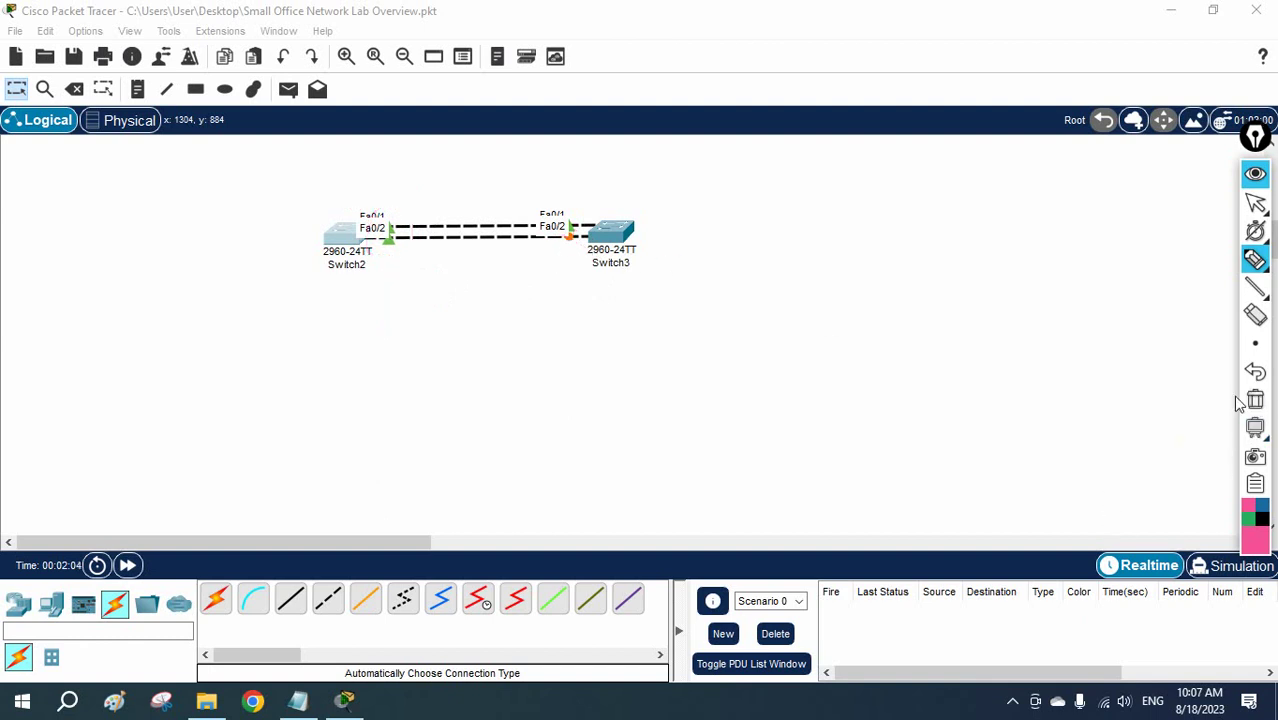
pyautogui.moveTo(380, 248); pyautogui.dragTo(397, 248)
pyautogui.moveTo(568, 214)
pyautogui.mouseDown()
pyautogui.moveTo(600, 203)
pyautogui.moveTo(552, 236)
pyautogui.moveTo(578, 230)
pyautogui.mouseUp()
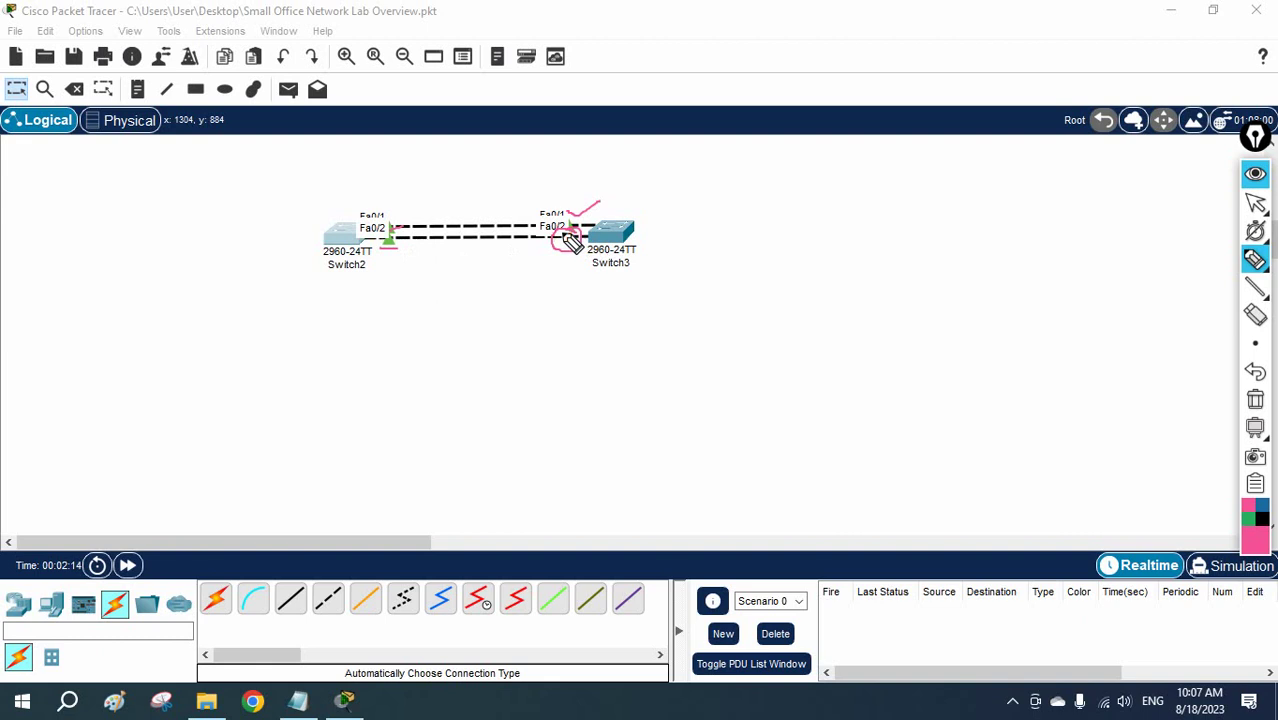
pyautogui.moveTo(565, 237); pyautogui.dragTo(556, 269)
pyautogui.click(1255, 400)
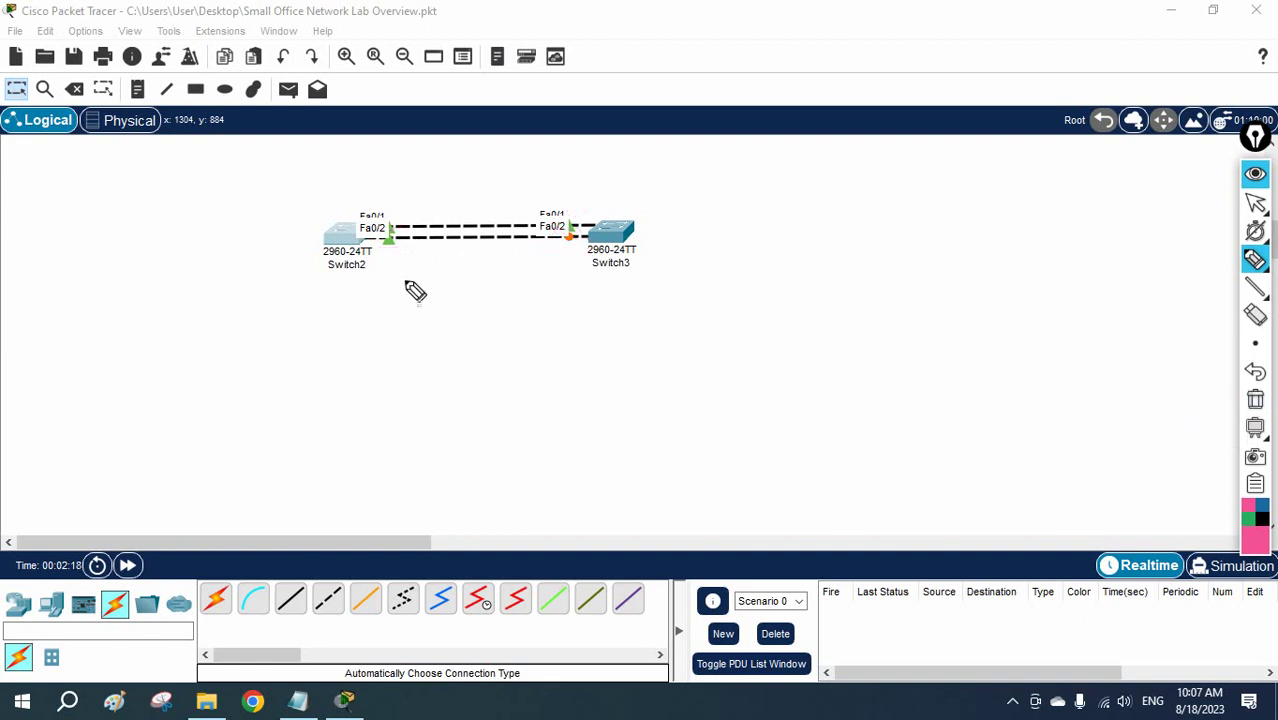
pyautogui.moveTo(370, 235); pyautogui.dragTo(397, 222)
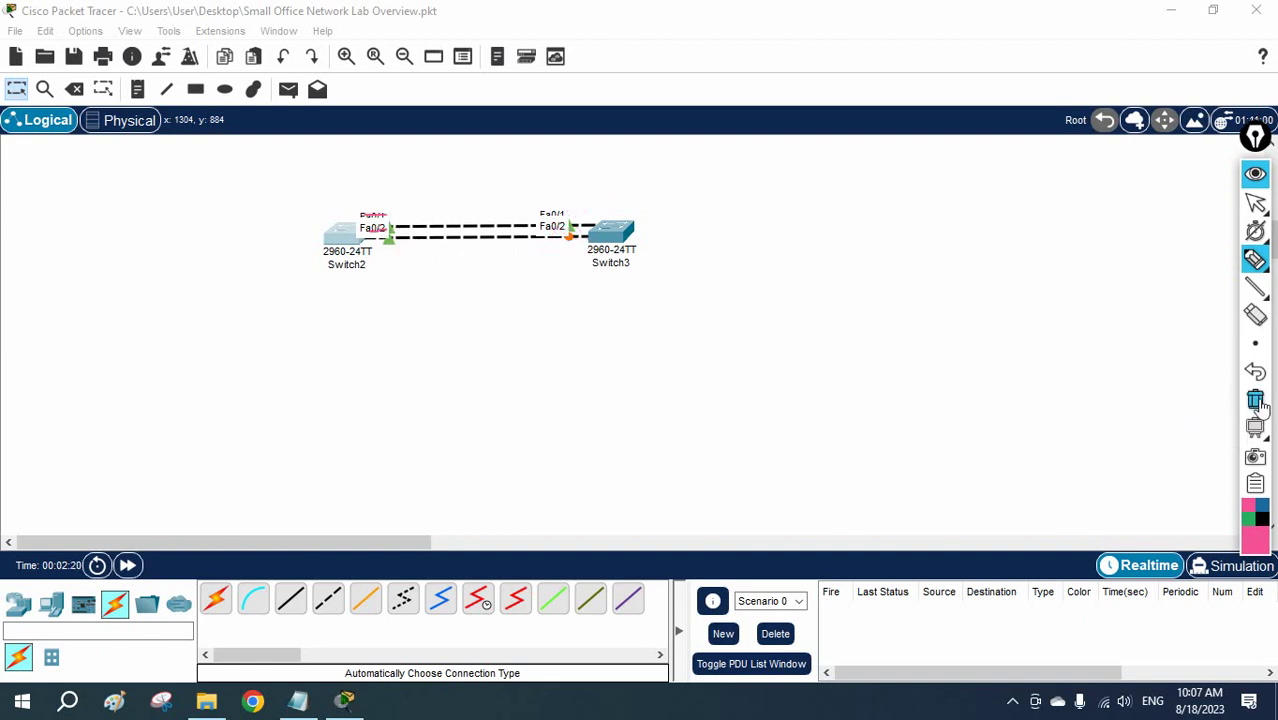
pyautogui.click(1255, 400)
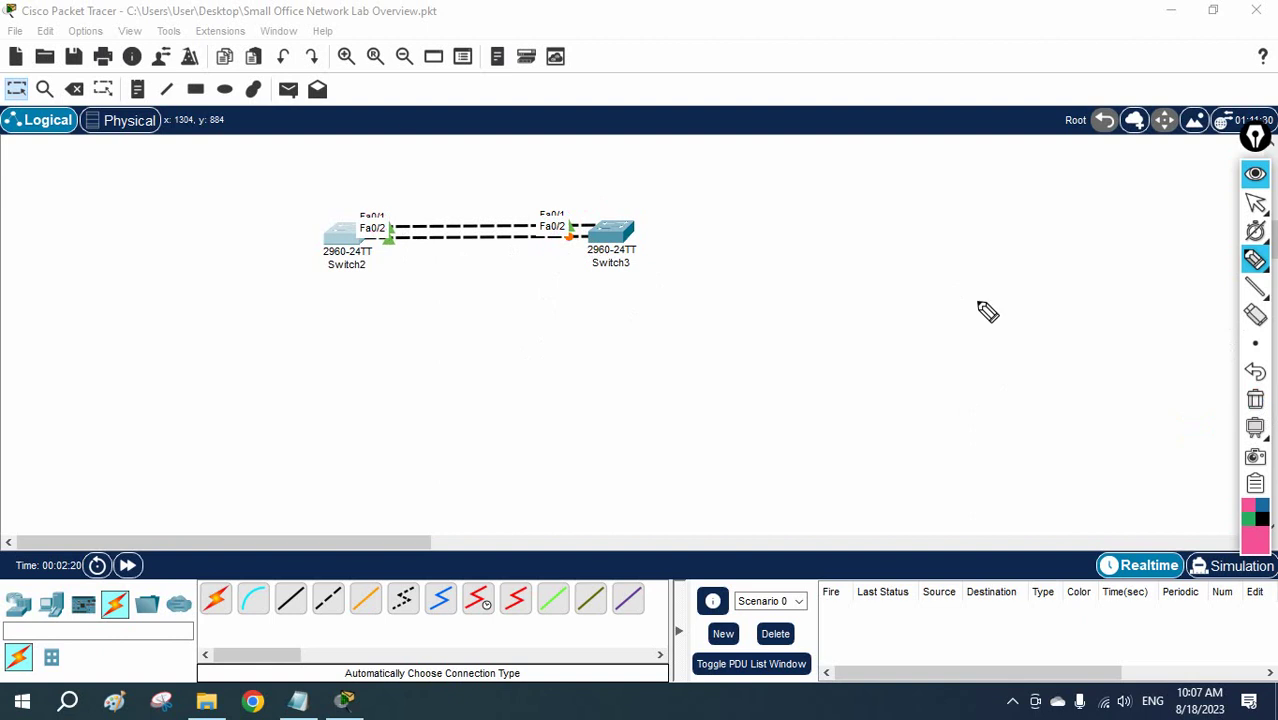
# Uncheck 'Always Show Port Labels in Logical Workspace' in Options > Preferences
pyautogui.click(1197, 203)
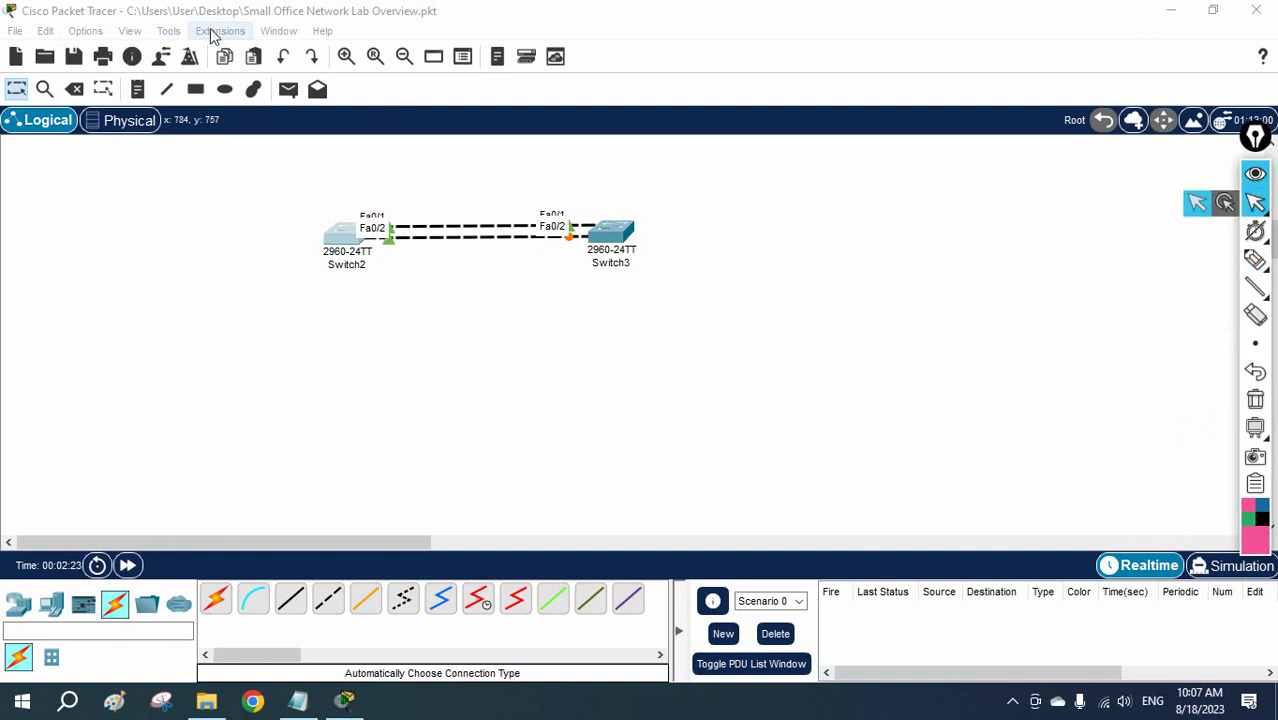
pyautogui.click(86, 31)
pyautogui.click(108, 53)
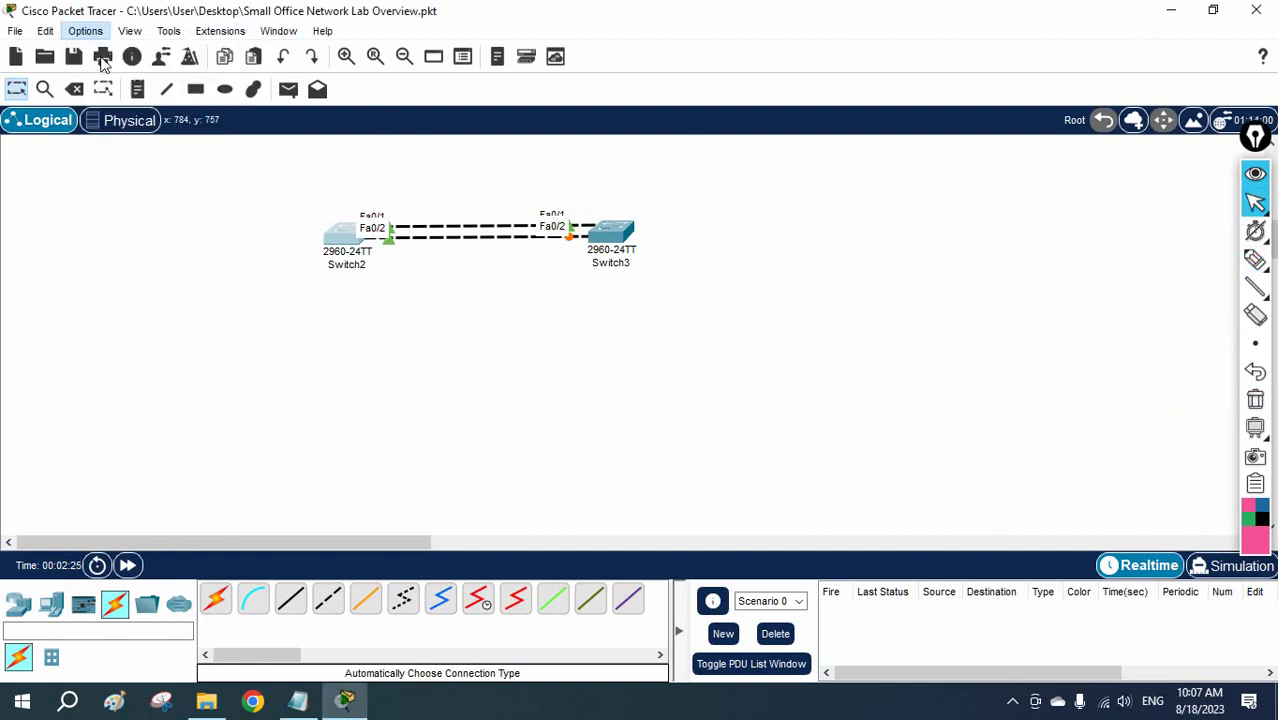
pyautogui.click(212, 178)
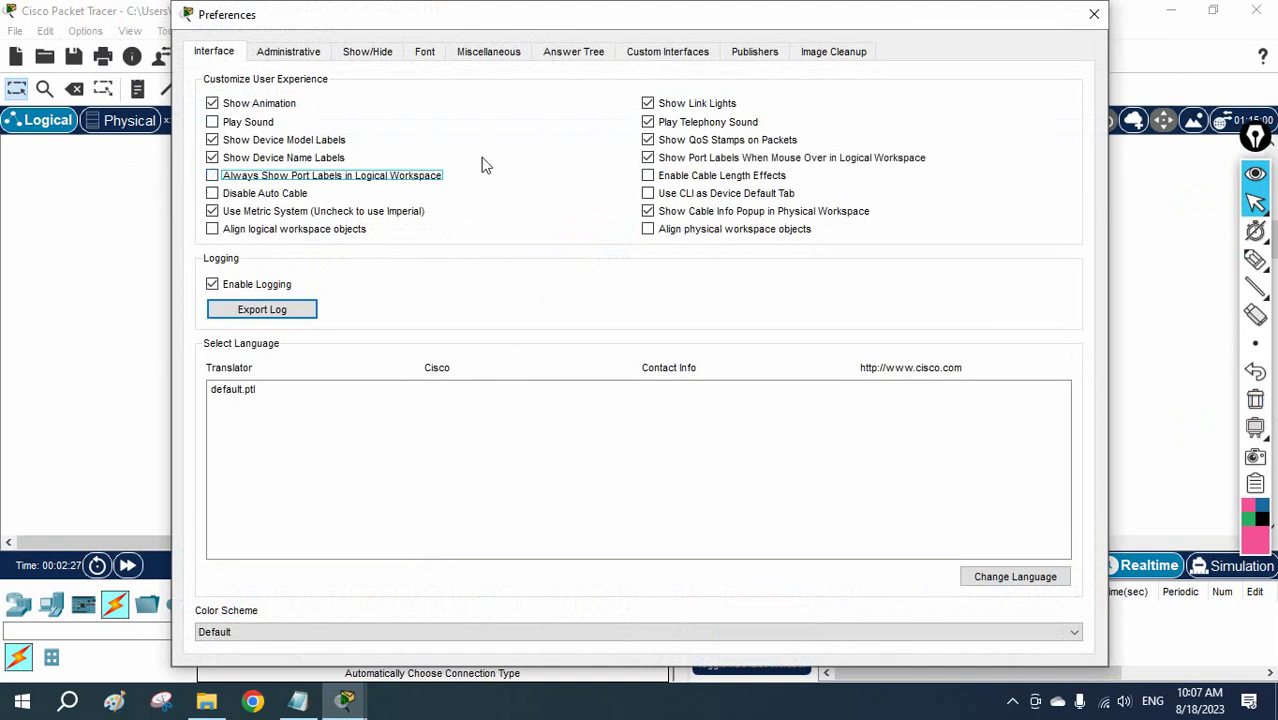
pyautogui.click(1094, 14)
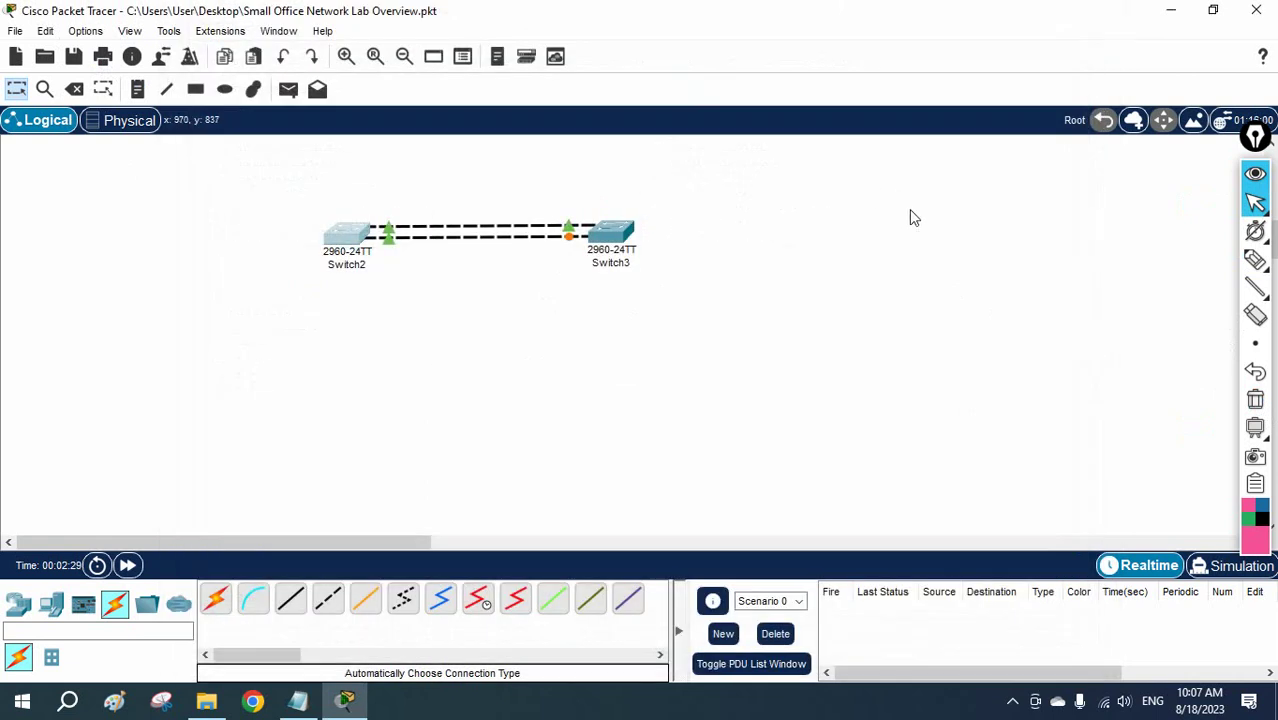
pyautogui.moveTo(1247, 235)
pyautogui.click(1255, 259)
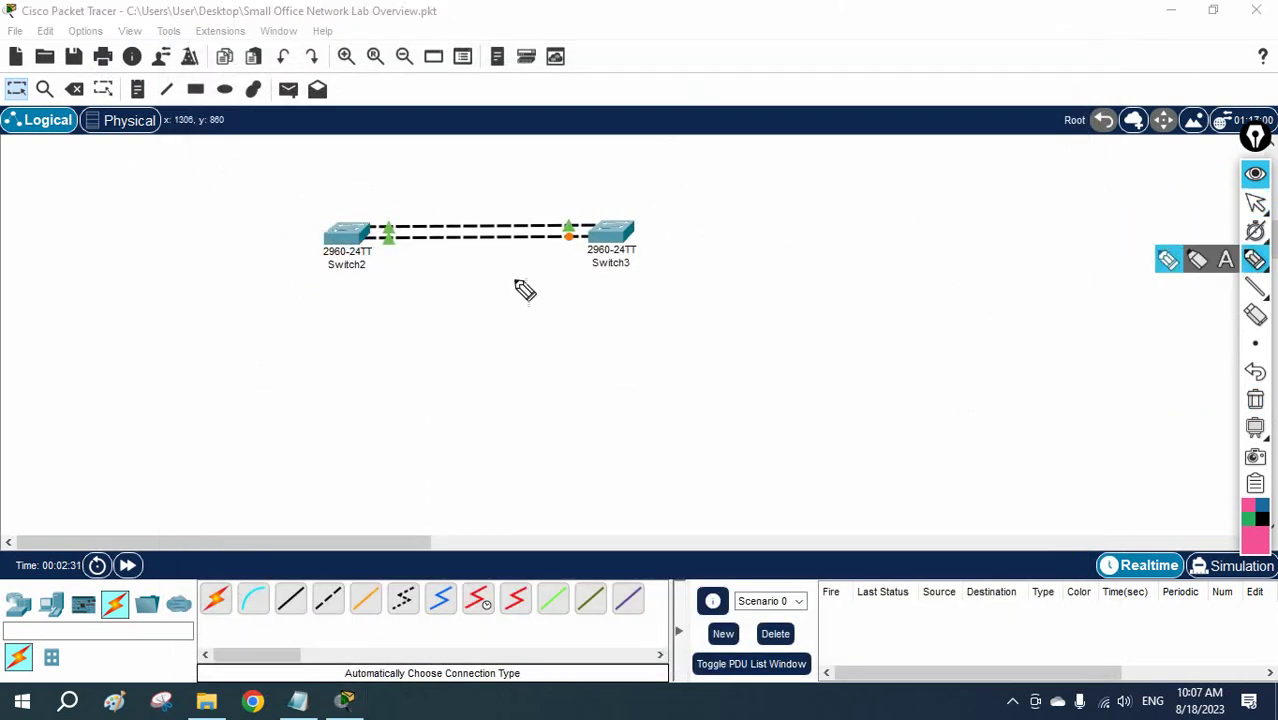
pyautogui.moveTo(381, 220)
pyautogui.mouseDown()
pyautogui.moveTo(385, 245)
pyautogui.moveTo(397, 228)
pyautogui.moveTo(382, 217)
pyautogui.moveTo(429, 193)
pyautogui.moveTo(432, 208)
pyautogui.mouseUp()
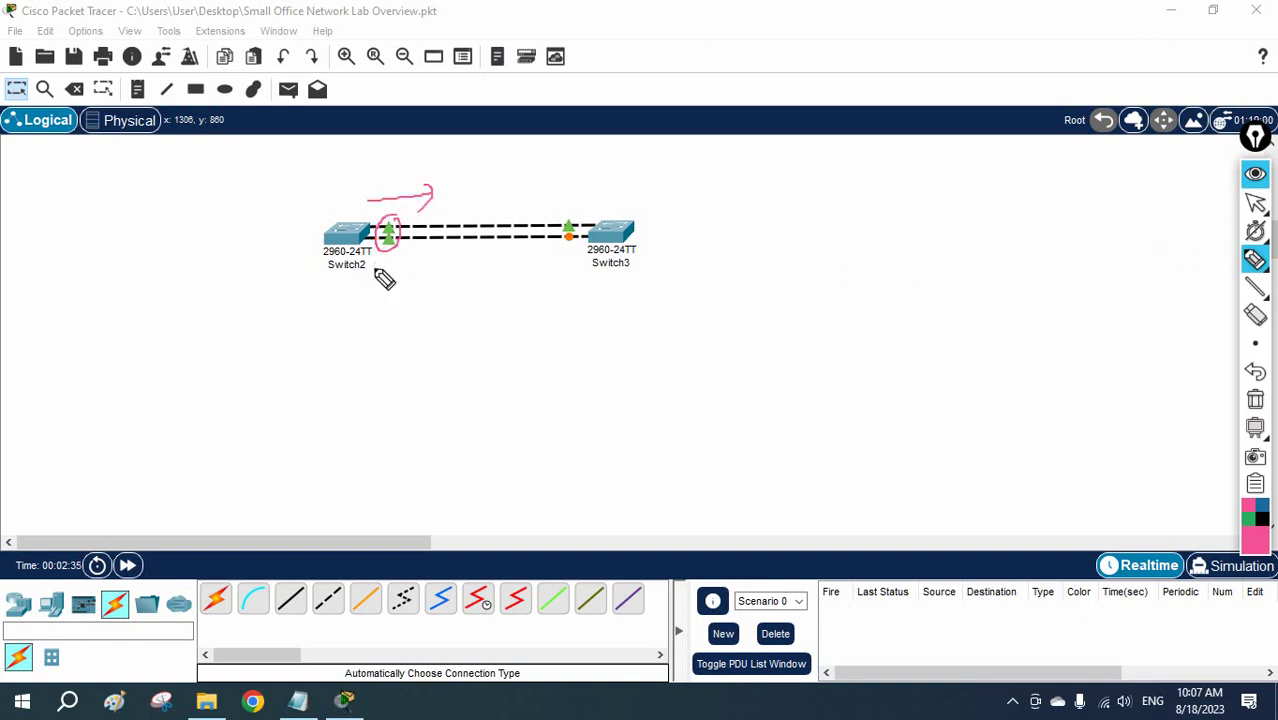
pyautogui.moveTo(372, 266)
pyautogui.mouseDown()
pyautogui.moveTo(420, 266)
pyautogui.moveTo(418, 283)
pyautogui.mouseUp()
pyautogui.moveTo(555, 238)
pyautogui.mouseDown()
pyautogui.moveTo(584, 254)
pyautogui.moveTo(571, 235)
pyautogui.moveTo(564, 255)
pyautogui.moveTo(572, 231)
pyautogui.moveTo(562, 269)
pyautogui.moveTo(571, 229)
pyautogui.mouseUp()
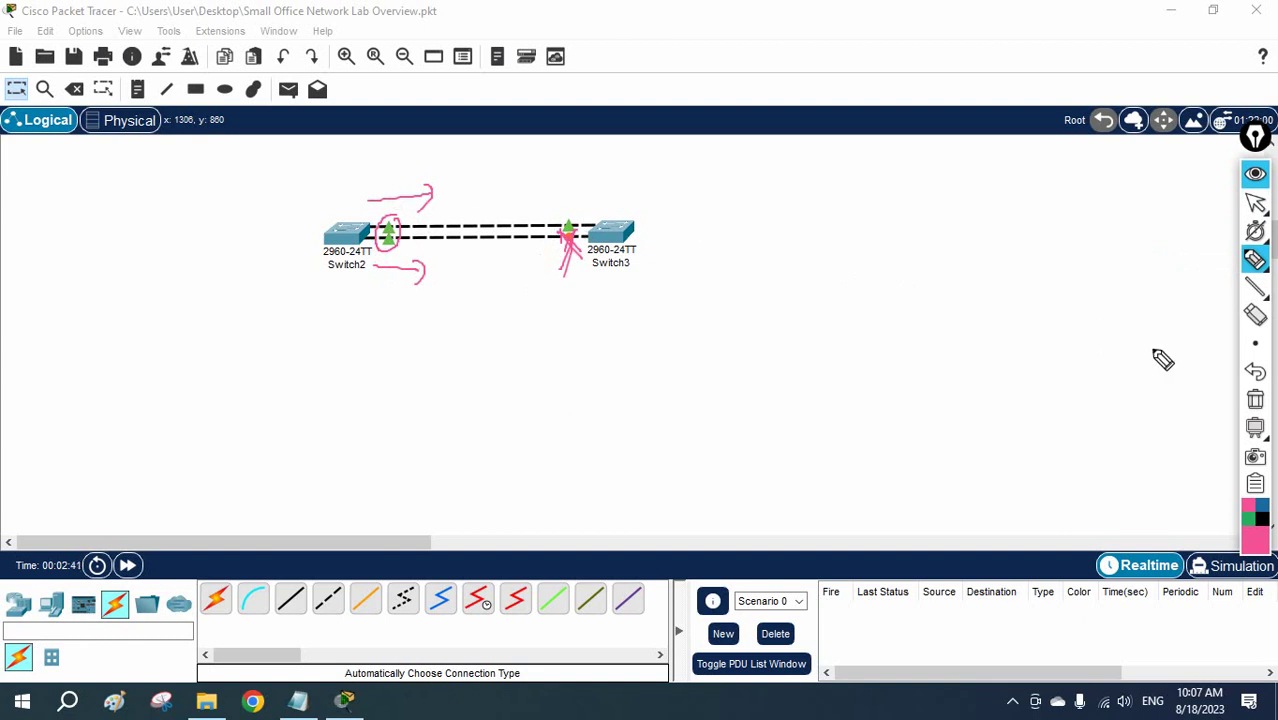
pyautogui.click(1255, 400)
pyautogui.moveTo(1254, 358)
pyautogui.click(1255, 203)
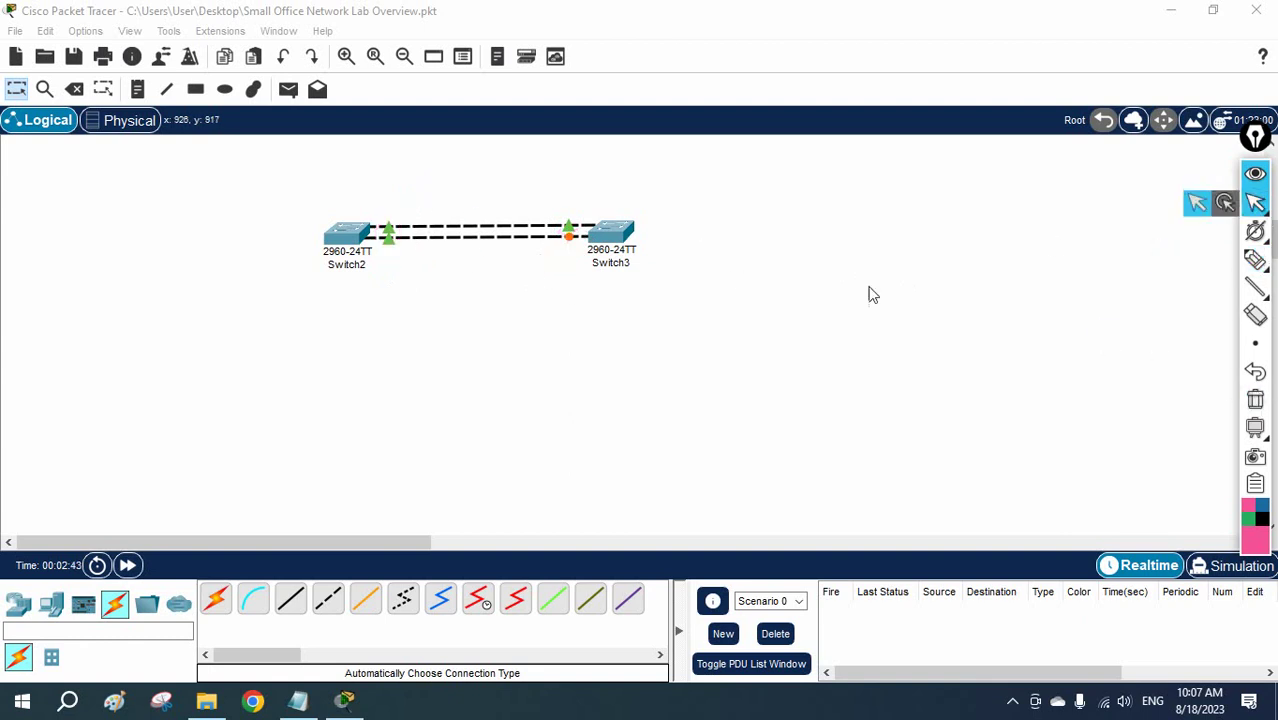
# In Switch2's maximized CLI, enter configuration mode and set the hostname to SW1
pyautogui.click(355, 246)
pyautogui.click(512, 68)
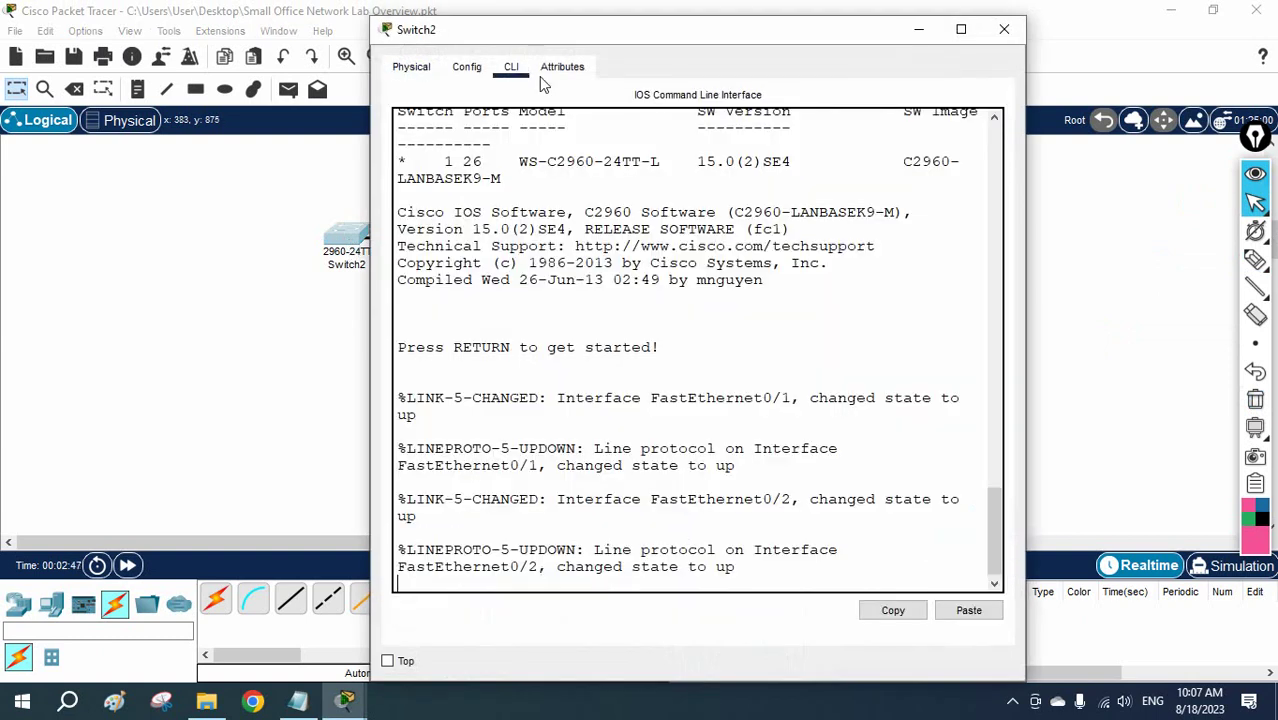
pyautogui.click(958, 31)
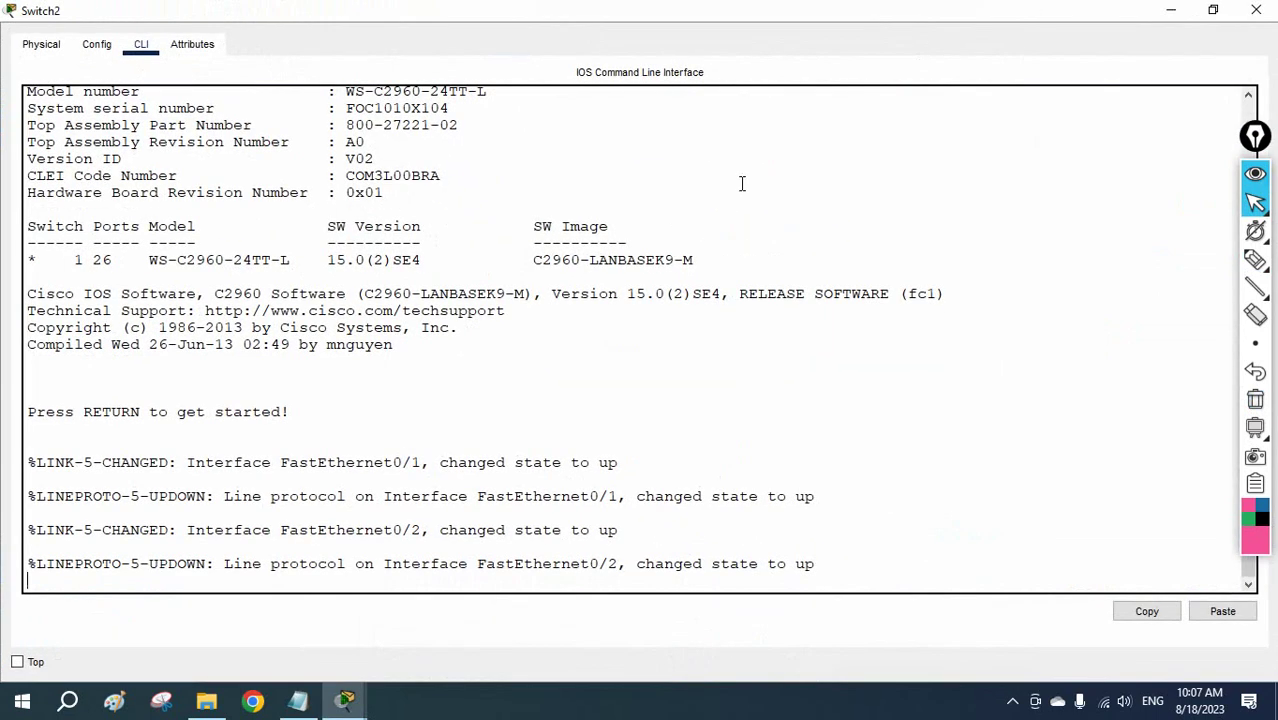
pyautogui.press('Return')
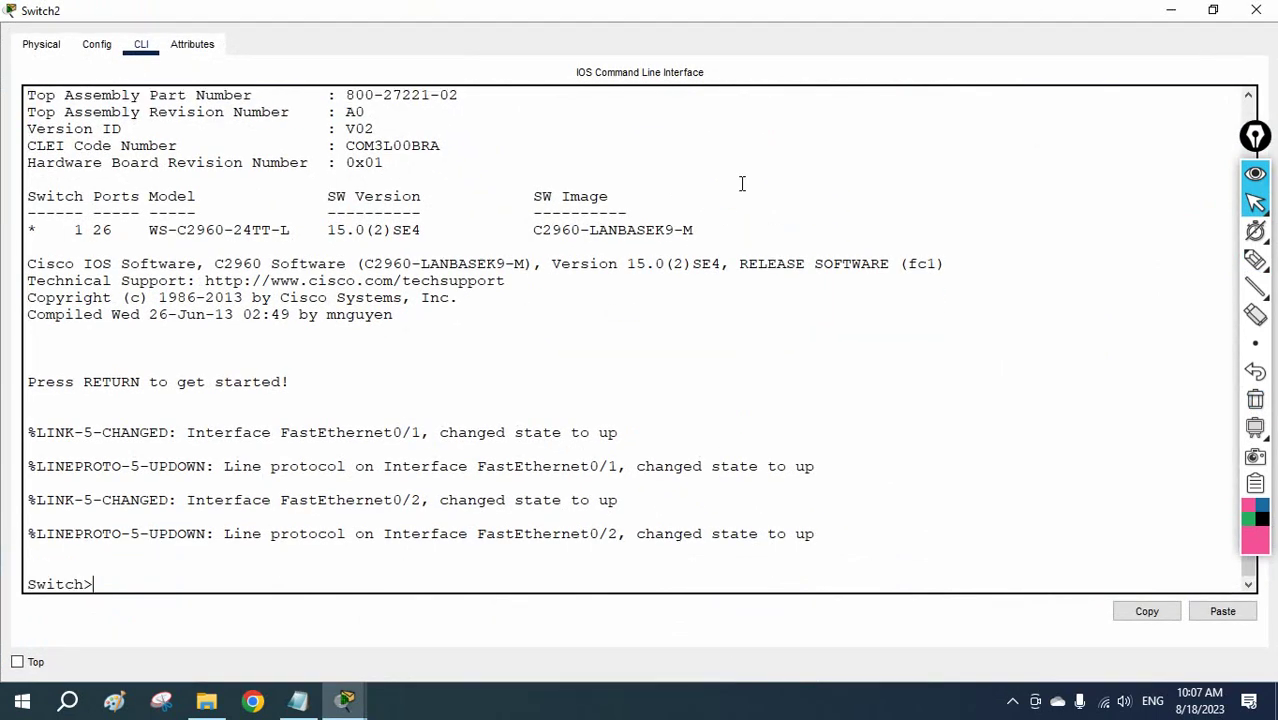
pyautogui.write('en')
pyautogui.press('Return')
pyautogui.write('config t')
pyautogui.press('Return')
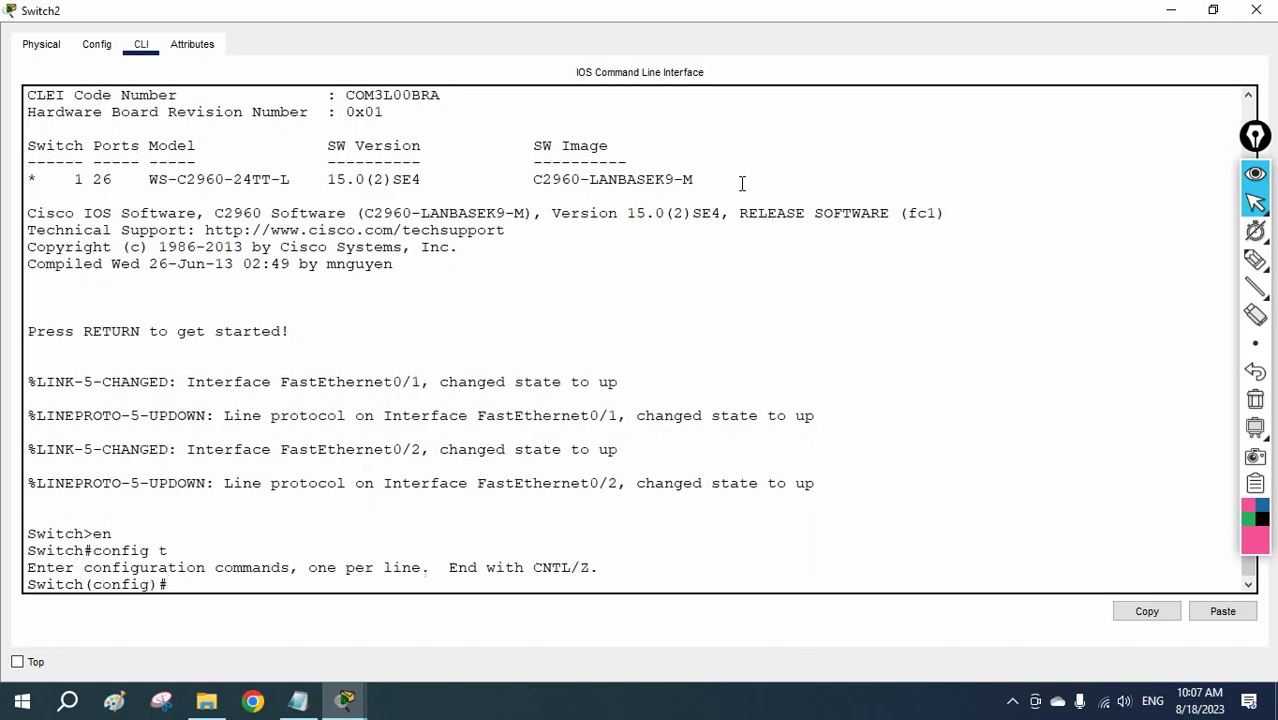
pyautogui.write('host')
pyautogui.press('Tab')
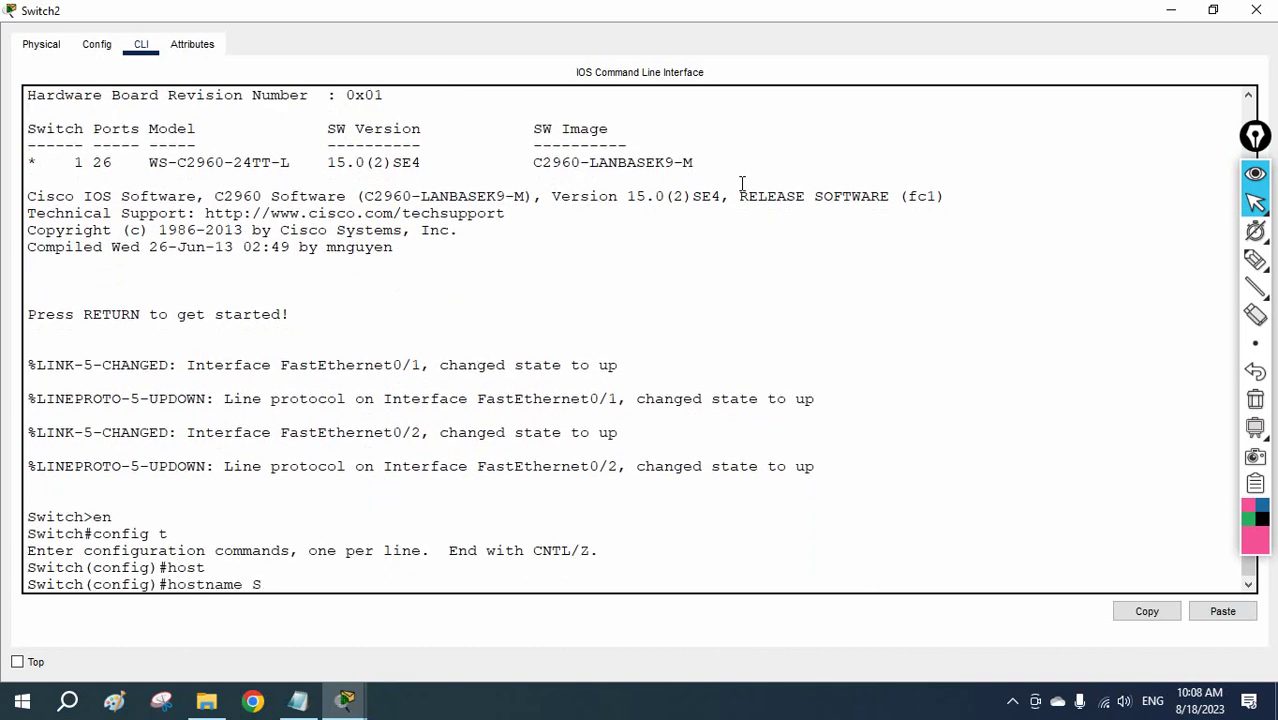
pyautogui.write('SW1')
pyautogui.press('Return')
# Save the configuration with do wr, exit configuration mode, and run show spanning-tree
pyautogui.press('Return')
pyautogui.press('Return')
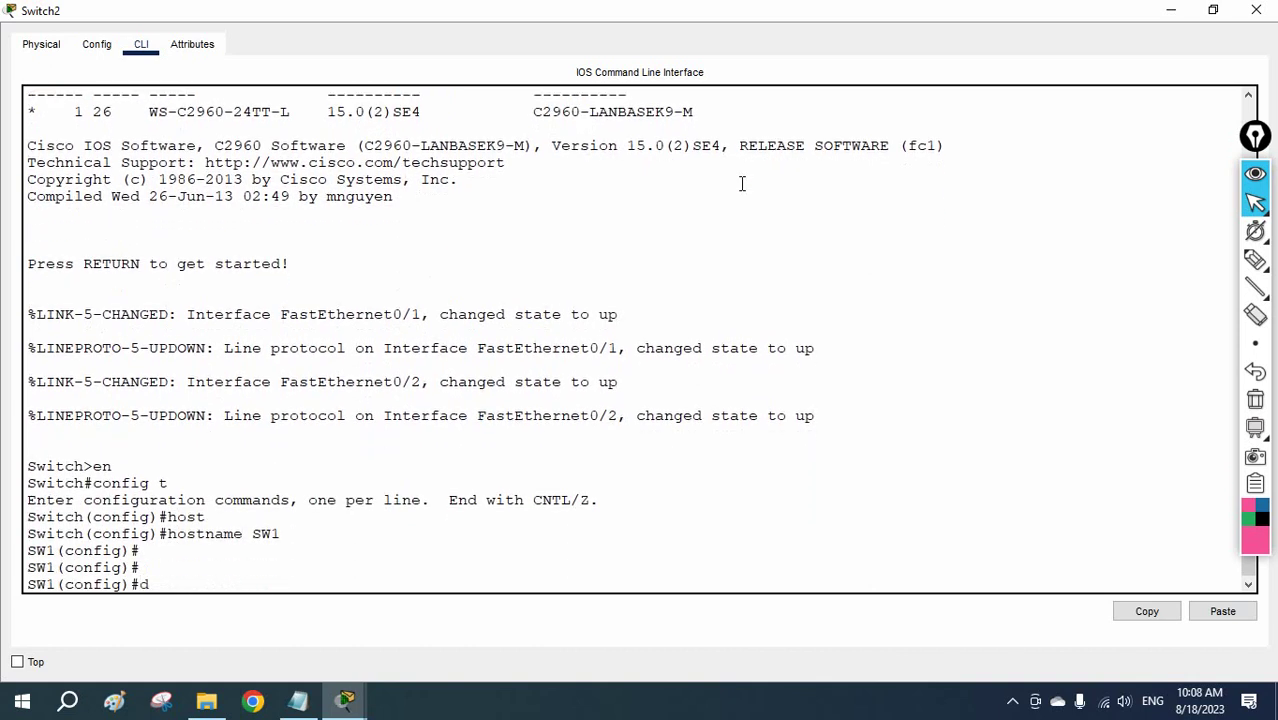
pyautogui.write('do wr')
pyautogui.press('Return')
pyautogui.press('Return')
pyautogui.write('exit')
pyautogui.press('Return')
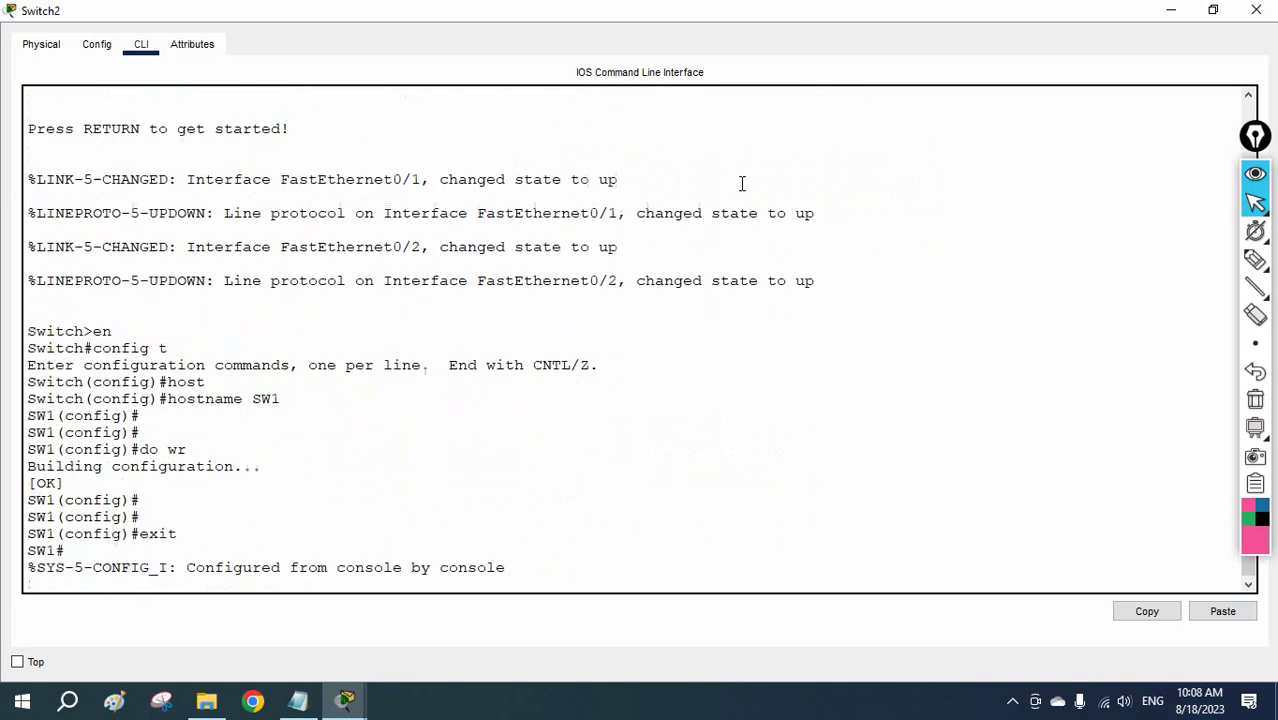
pyautogui.press('Return')
pyautogui.press('Return')
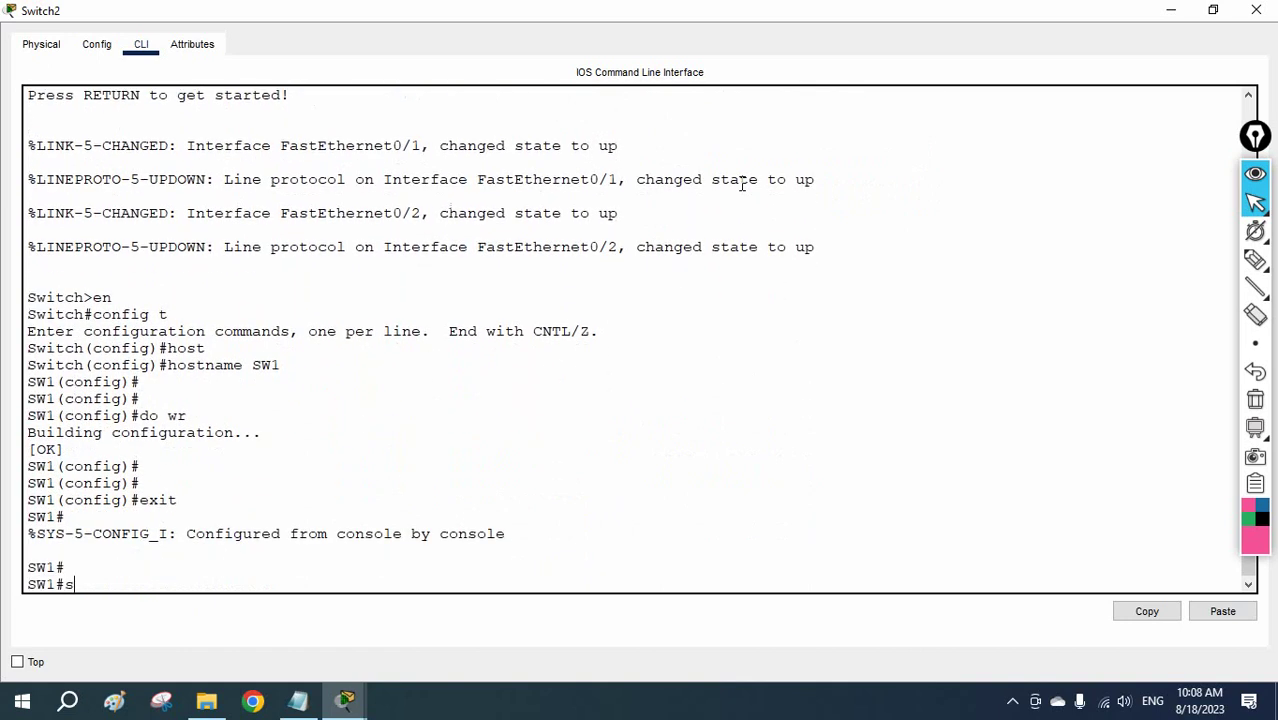
pyautogui.write('sh sp')
pyautogui.press('Tab')
pyautogui.press('Return')
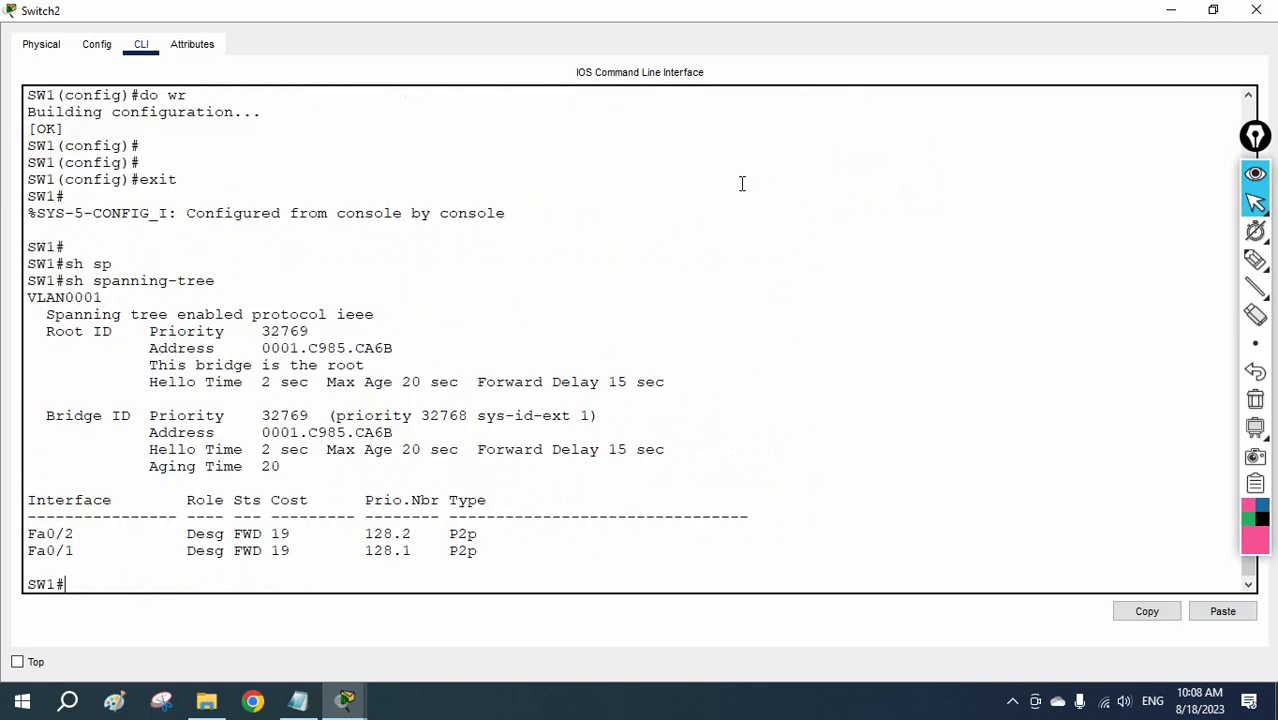
pyautogui.click(1255, 260)
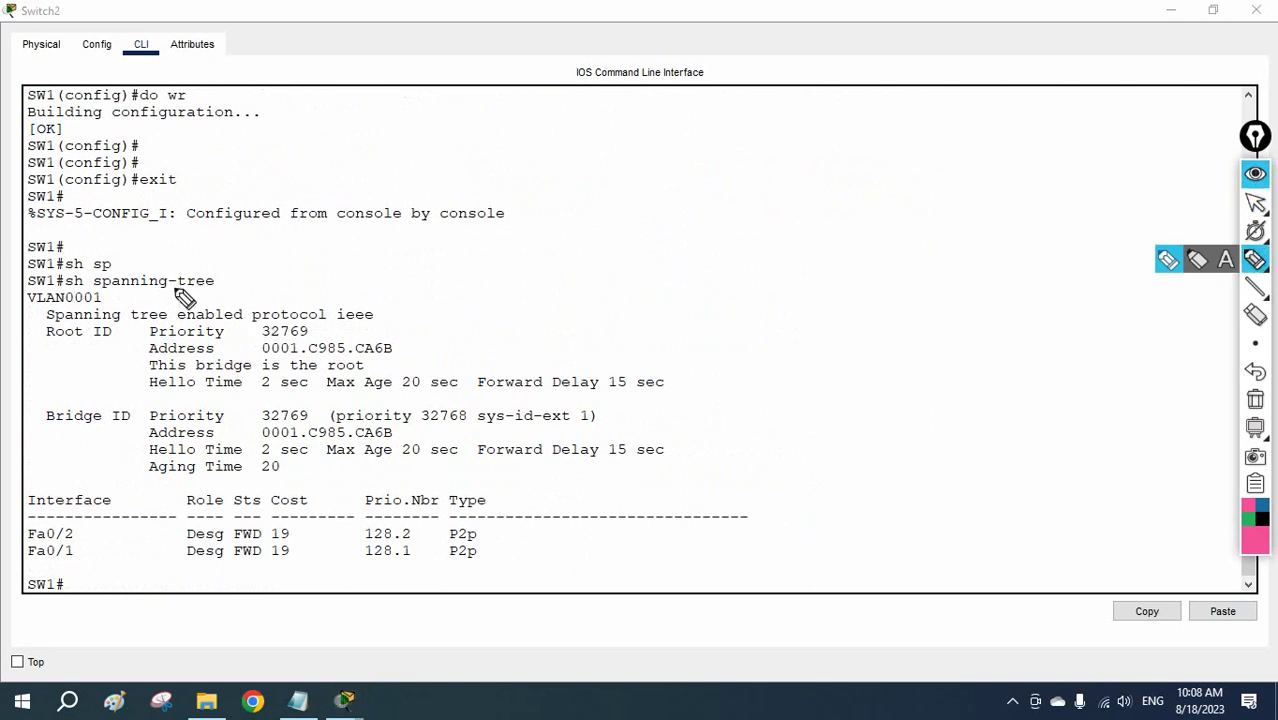
pyautogui.click(105, 300)
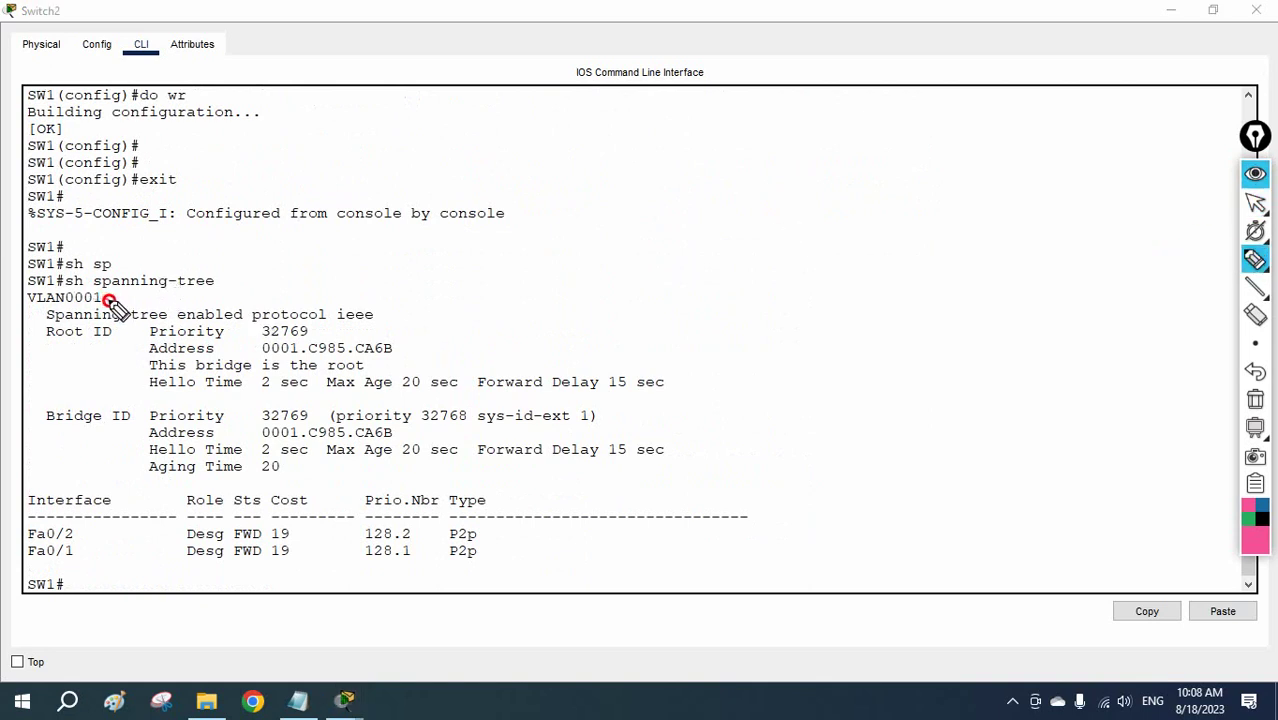
pyautogui.moveTo(105, 300); pyautogui.dragTo(130, 291)
pyautogui.moveTo(22, 309); pyautogui.dragTo(108, 307)
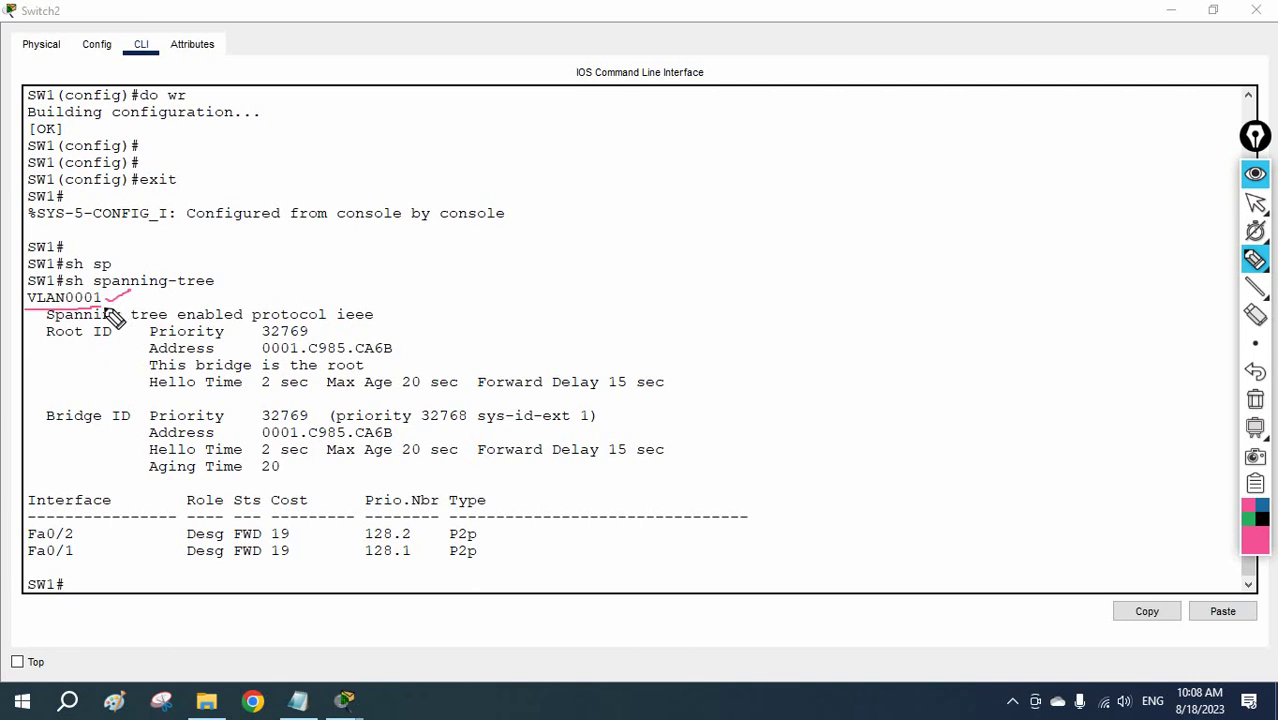
pyautogui.moveTo(44, 330)
pyautogui.mouseDown()
pyautogui.moveTo(92, 391)
pyautogui.moveTo(130, 401)
pyautogui.moveTo(484, 405)
pyautogui.moveTo(686, 381)
pyautogui.moveTo(673, 321)
pyautogui.moveTo(641, 312)
pyautogui.moveTo(432, 300)
pyautogui.moveTo(322, 317)
pyautogui.moveTo(46, 316)
pyautogui.mouseUp()
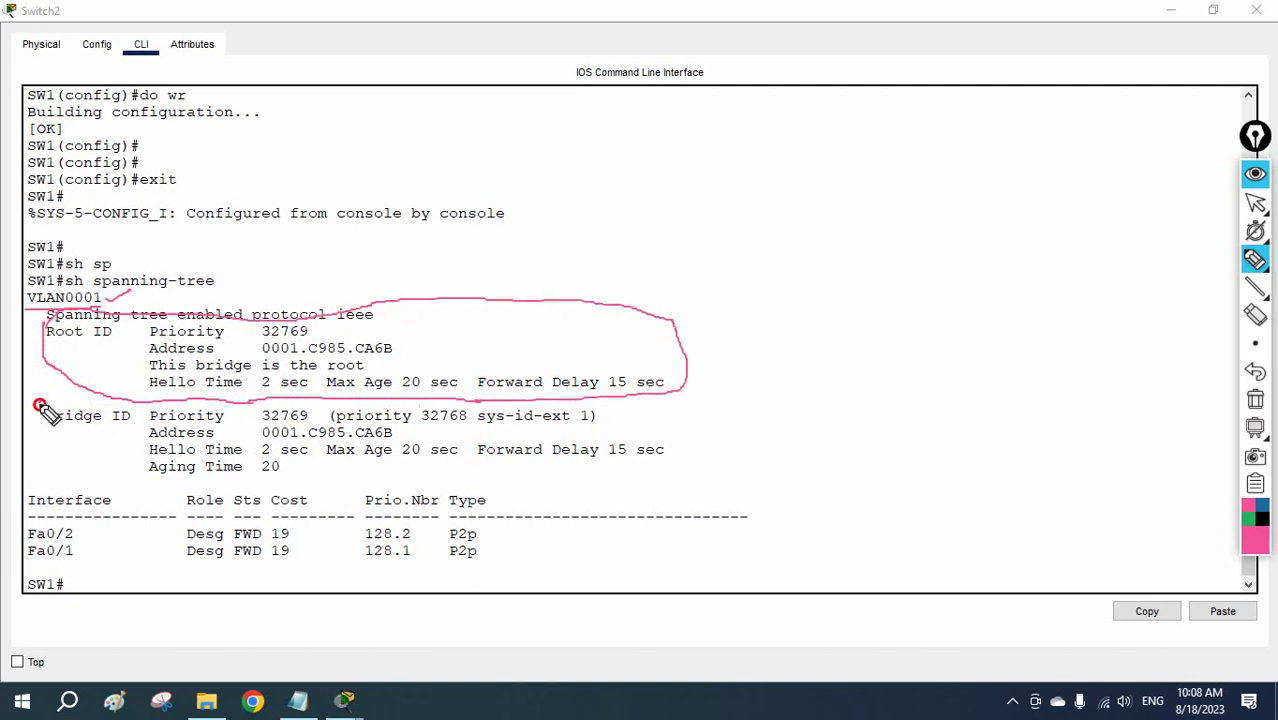
pyautogui.moveTo(40, 406)
pyautogui.mouseDown()
pyautogui.moveTo(39, 449)
pyautogui.moveTo(76, 480)
pyautogui.moveTo(172, 505)
pyautogui.moveTo(382, 477)
pyautogui.moveTo(528, 485)
pyautogui.moveTo(711, 457)
pyautogui.moveTo(674, 401)
pyautogui.moveTo(506, 415)
pyautogui.moveTo(30, 412)
pyautogui.mouseUp()
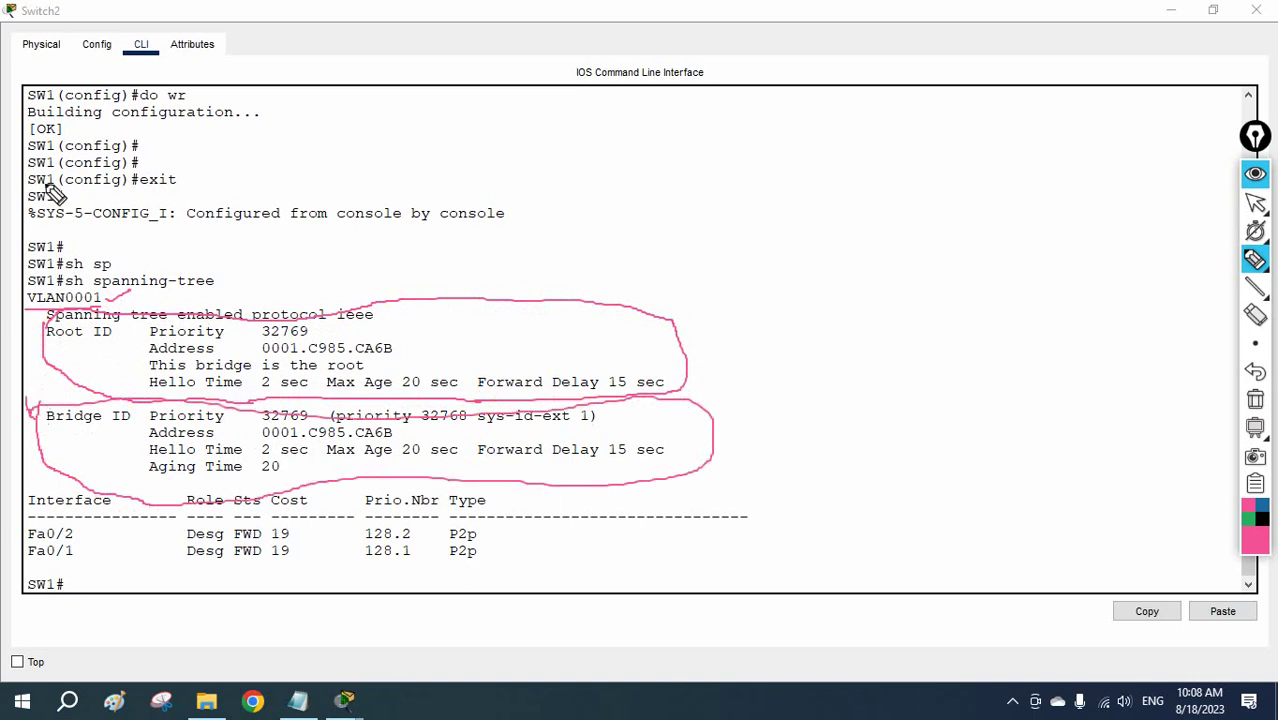
pyautogui.moveTo(72, 8)
pyautogui.mouseDown()
pyautogui.moveTo(60, 60)
pyautogui.moveTo(20, 12)
pyautogui.moveTo(28, 30)
pyautogui.mouseUp()
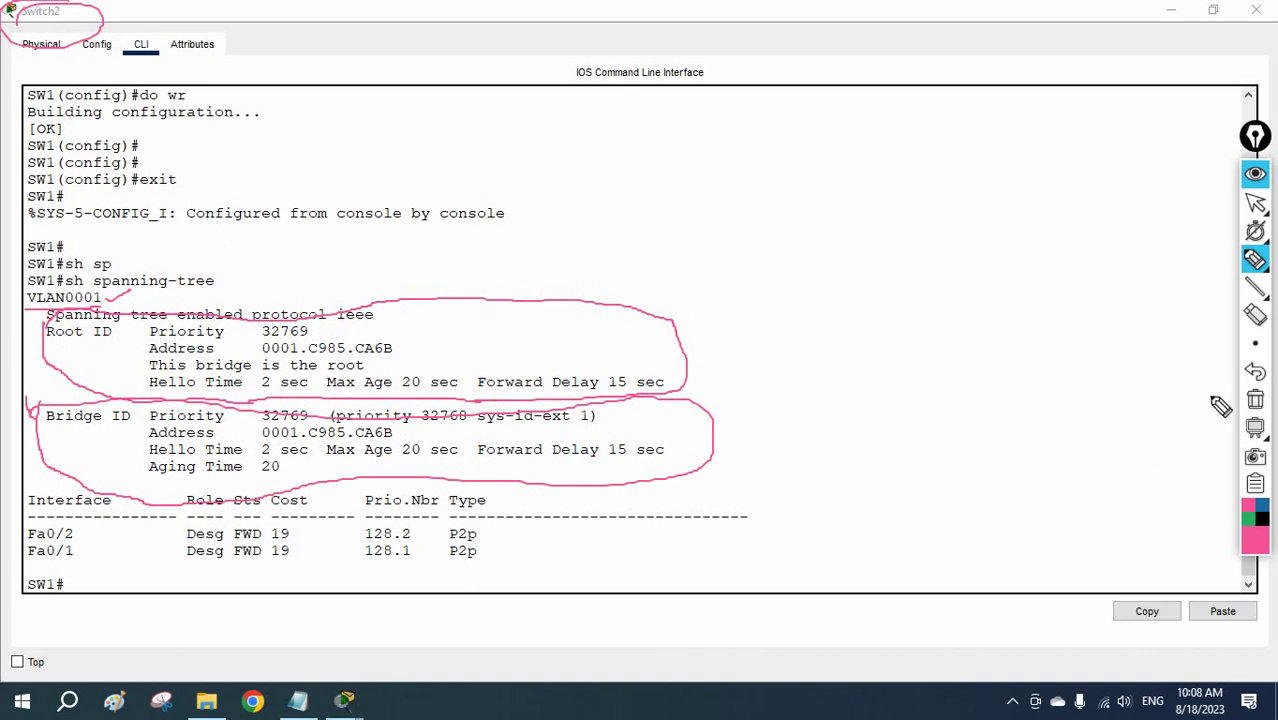
pyautogui.click(1256, 400)
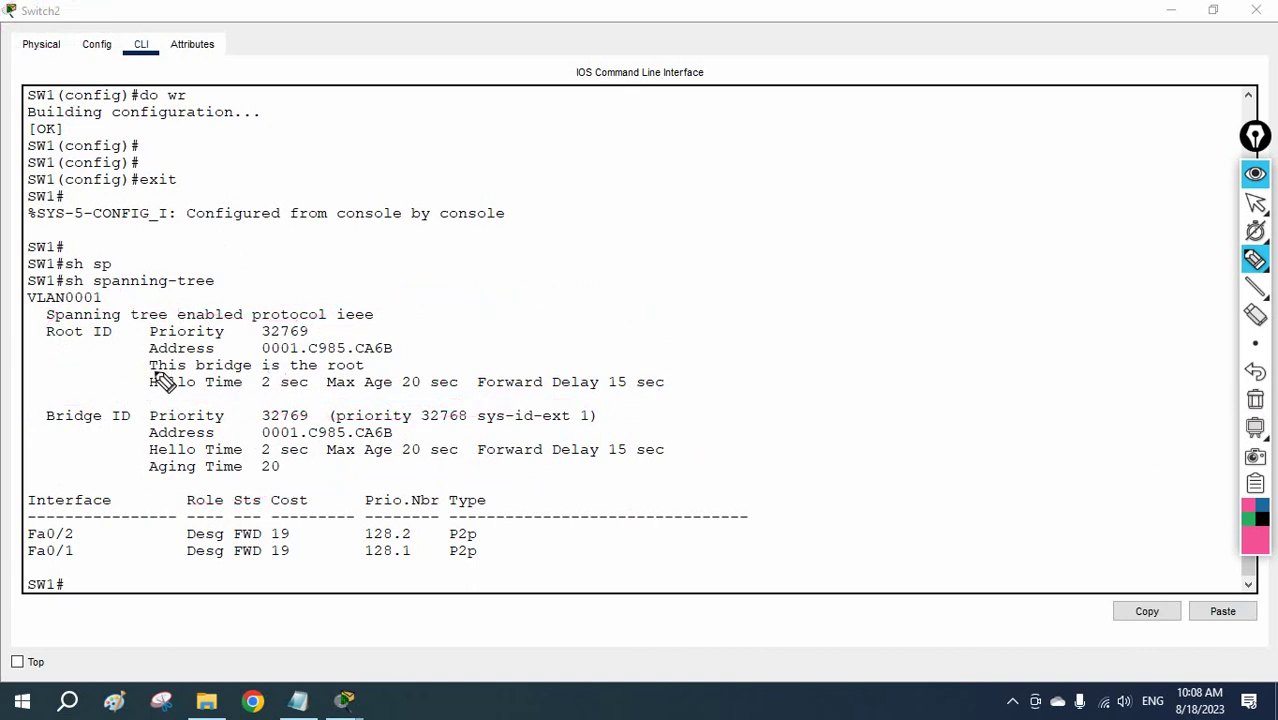
pyautogui.moveTo(172, 368); pyautogui.dragTo(364, 366)
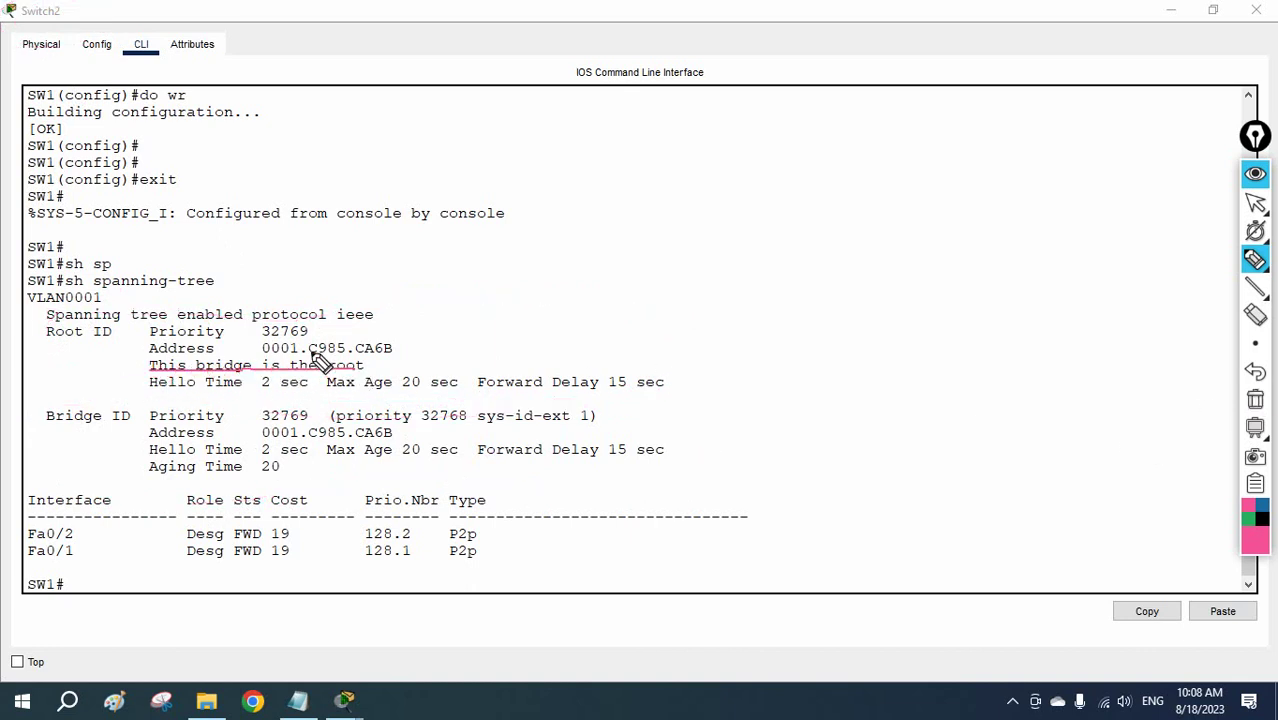
pyautogui.moveTo(60, 12)
pyautogui.mouseDown()
pyautogui.moveTo(8, 30)
pyautogui.moveTo(95, 20)
pyautogui.moveTo(55, 20)
pyautogui.mouseUp()
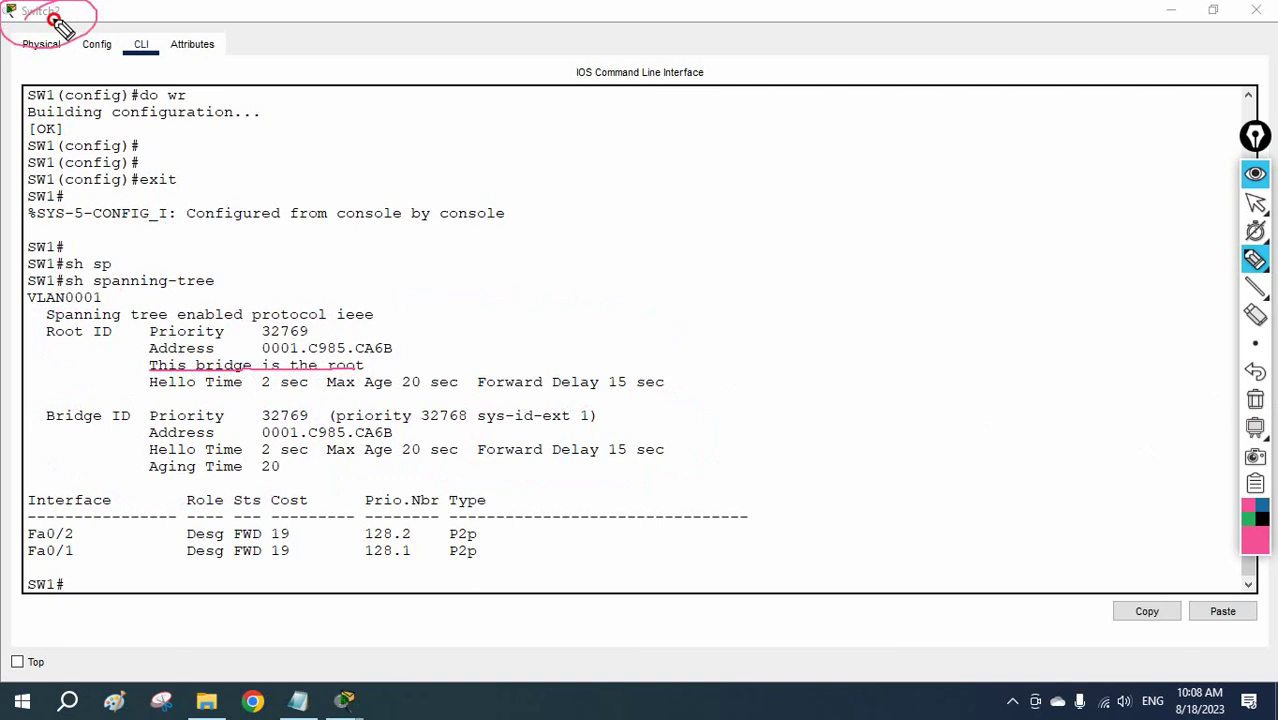
pyautogui.moveTo(46, 343); pyautogui.dragTo(115, 346)
pyautogui.moveTo(44, 431); pyautogui.dragTo(122, 433)
pyautogui.moveTo(115, 346); pyautogui.dragTo(160, 390)
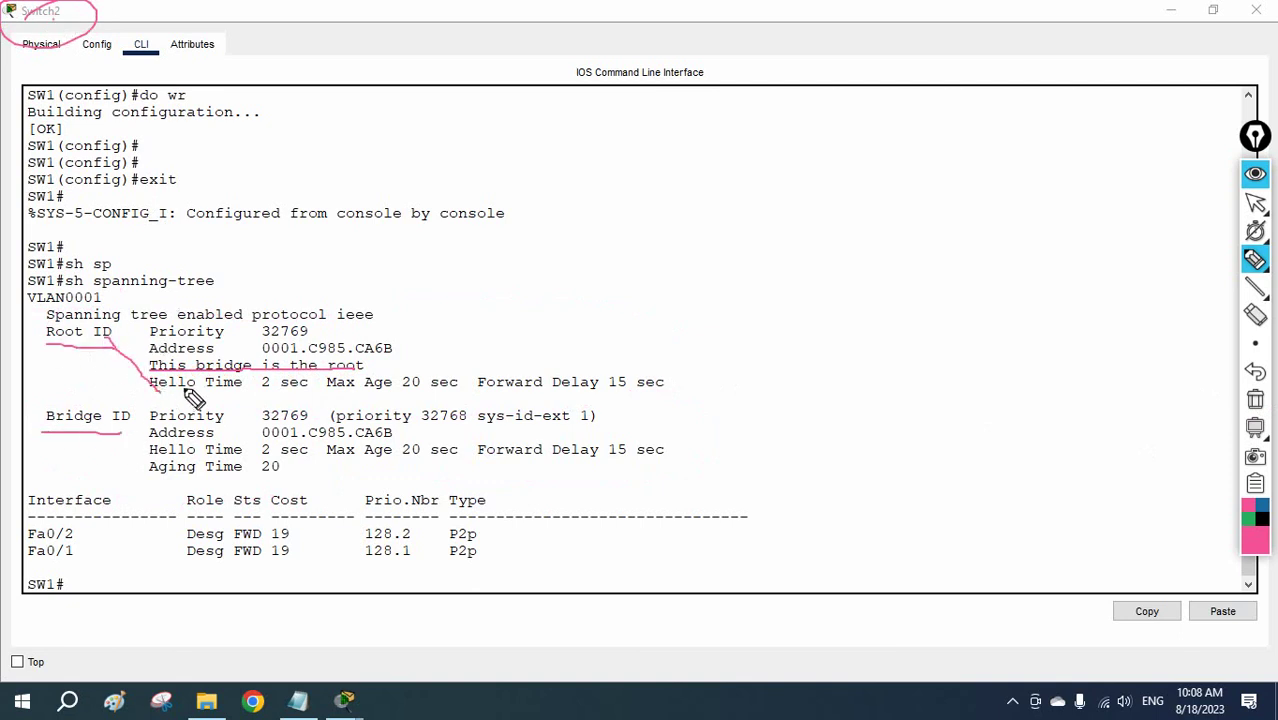
pyautogui.click(1255, 399)
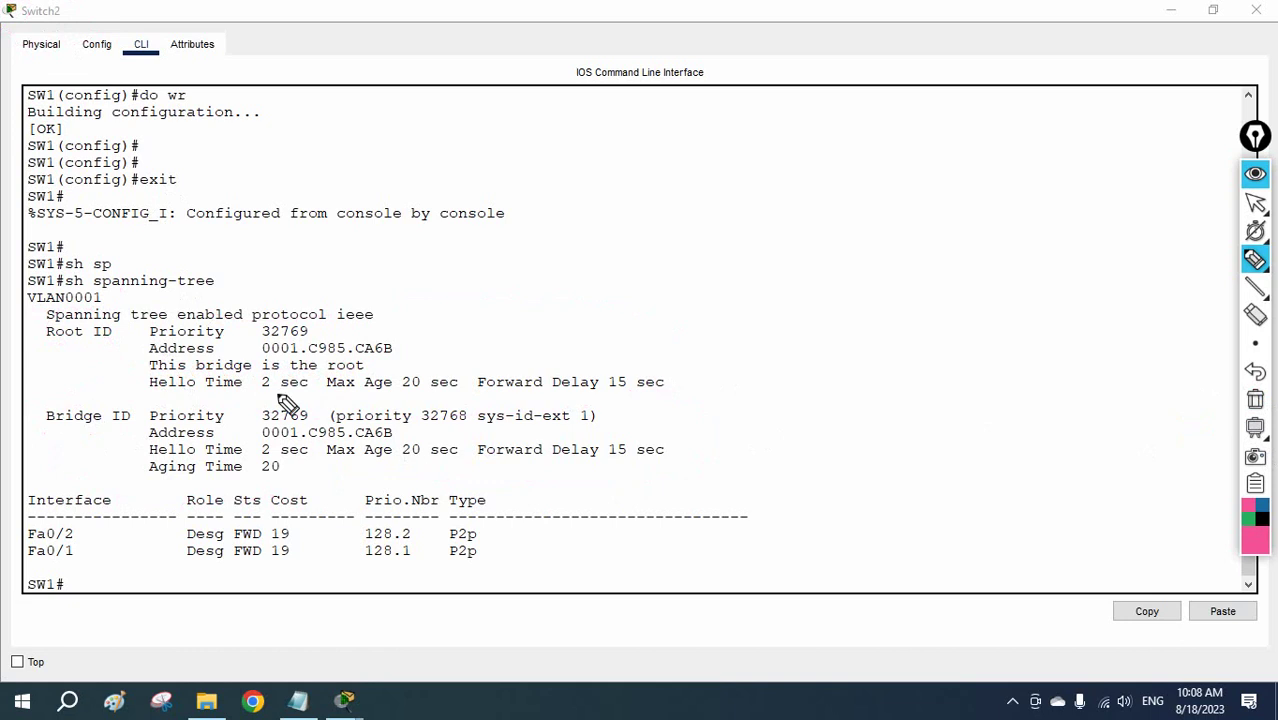
pyautogui.moveTo(264, 356); pyautogui.dragTo(392, 357)
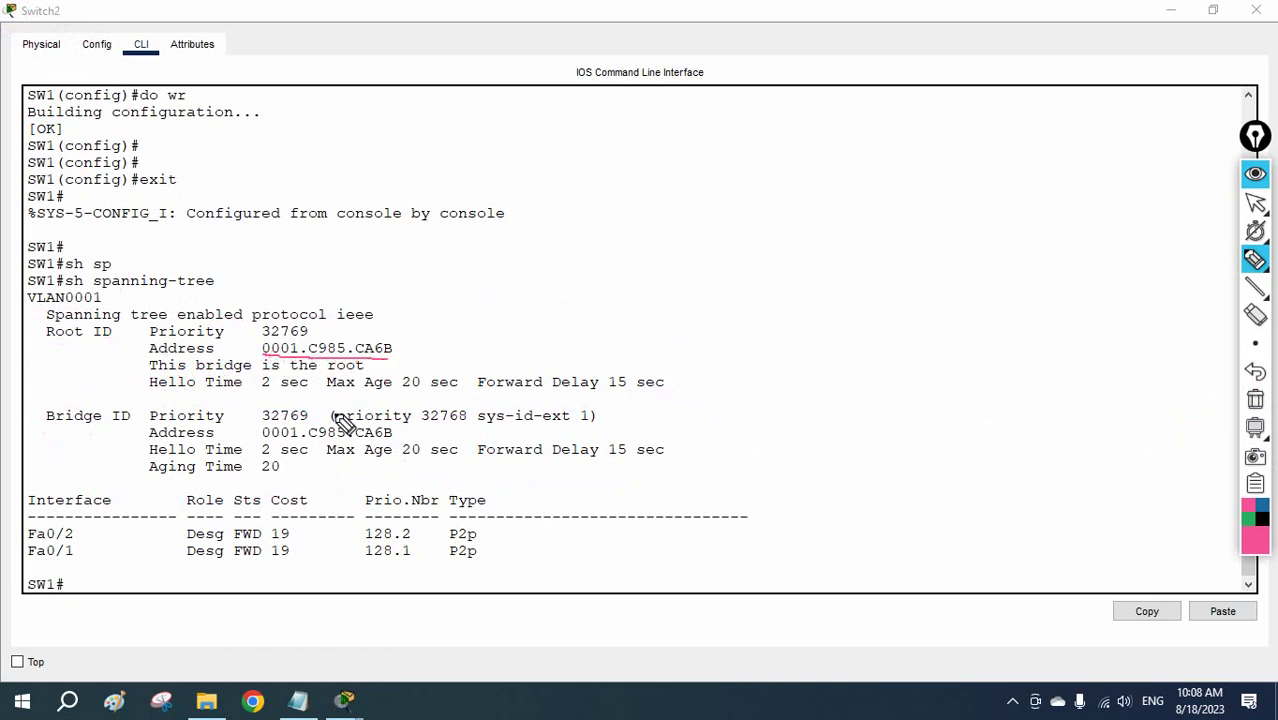
pyautogui.moveTo(263, 440); pyautogui.dragTo(392, 441)
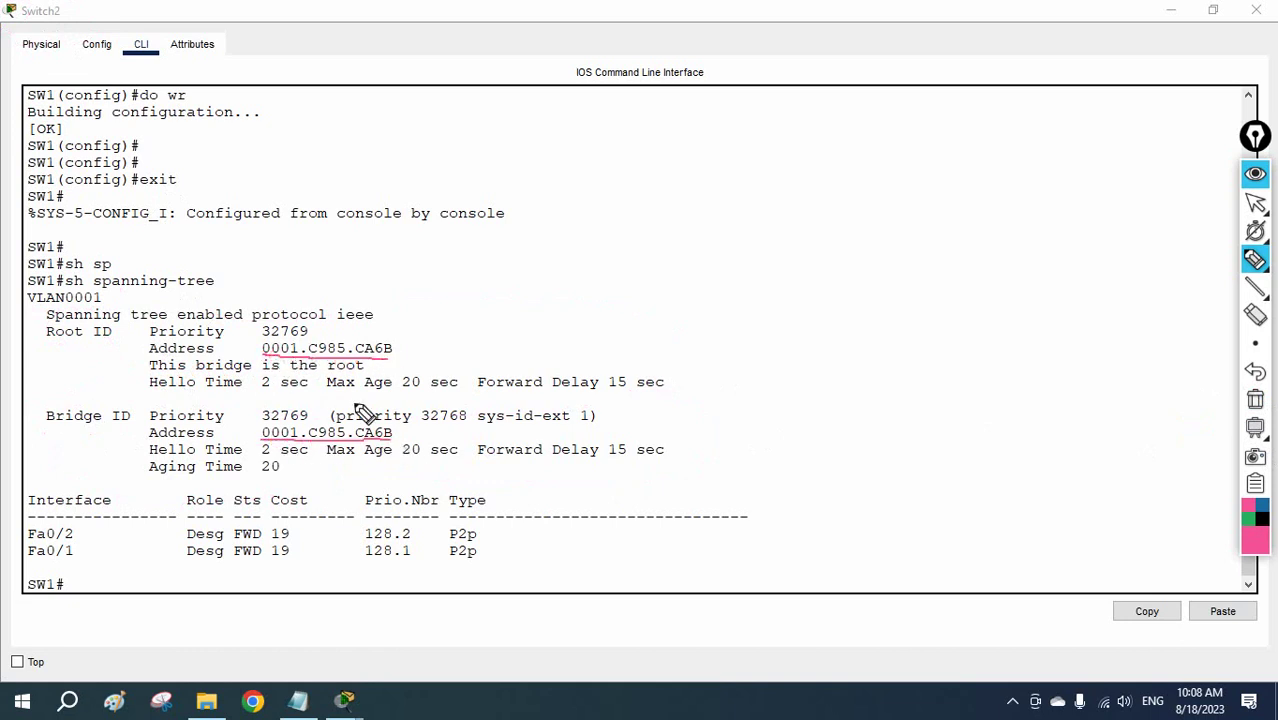
pyautogui.moveTo(433, 286)
pyautogui.mouseDown()
pyautogui.moveTo(379, 315)
pyautogui.moveTo(413, 318)
pyautogui.mouseUp()
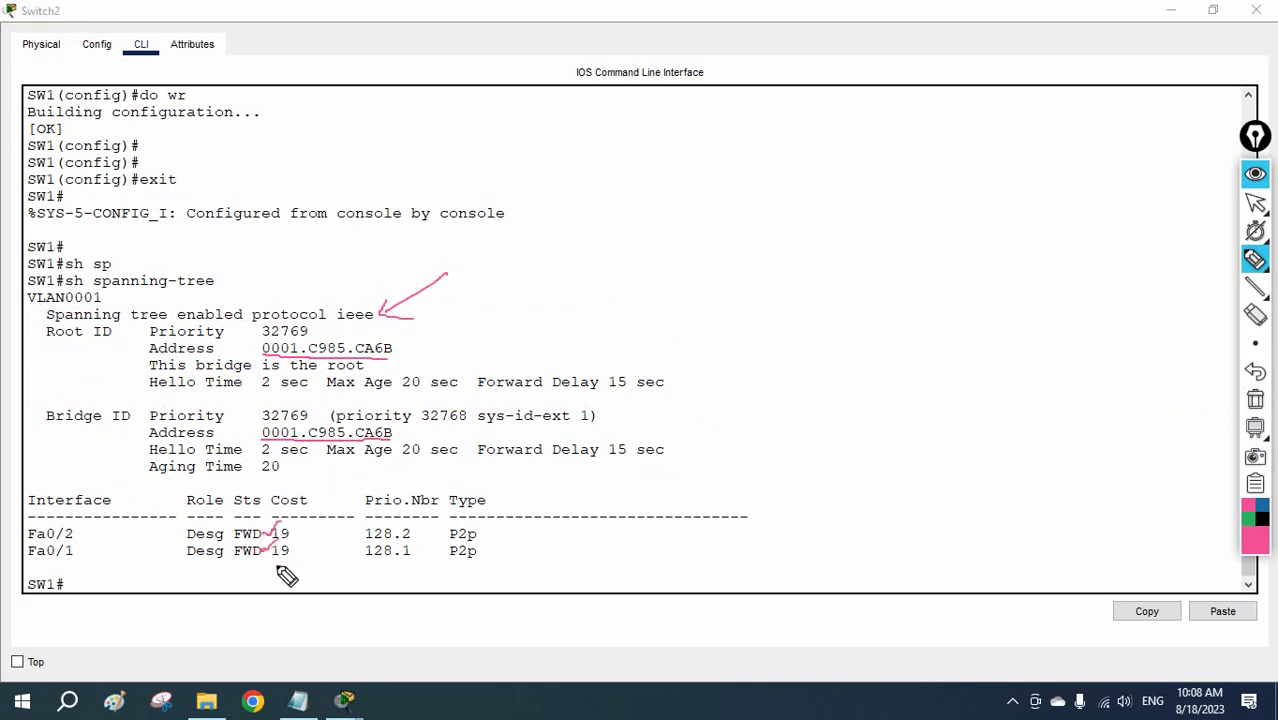
pyautogui.moveTo(262, 537); pyautogui.dragTo(242, 558)
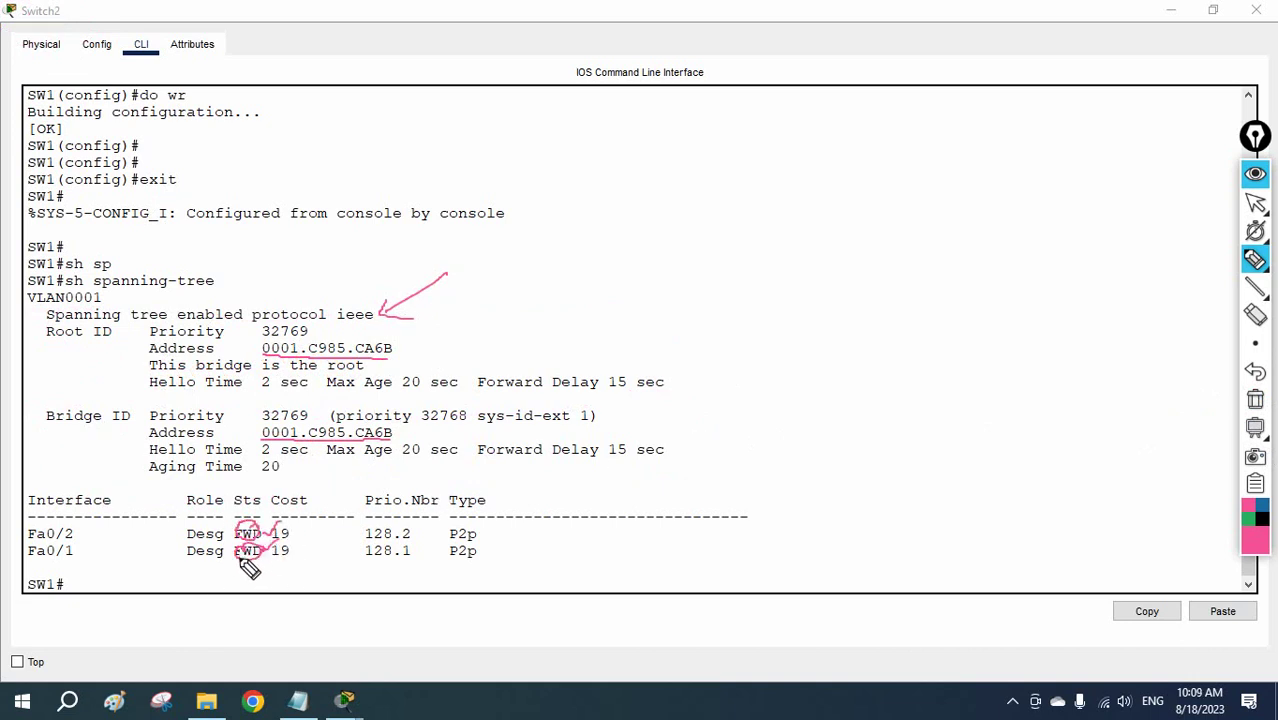
pyautogui.click(1255, 399)
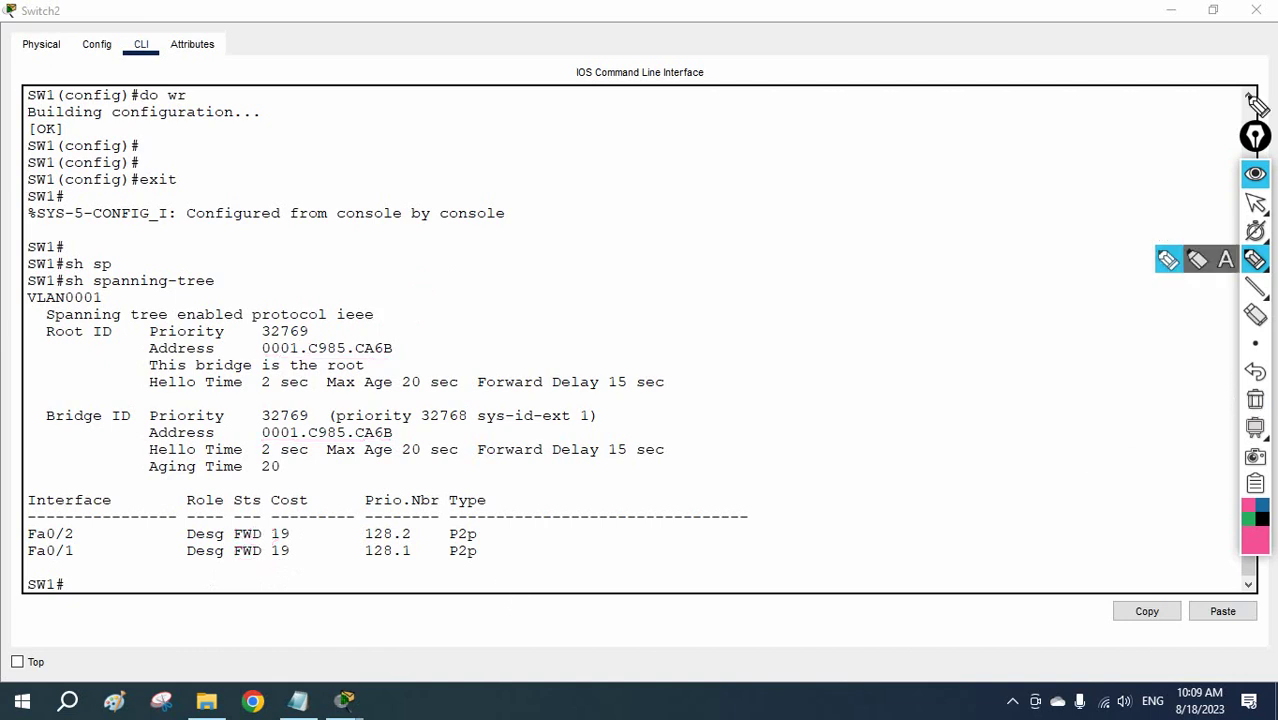
pyautogui.click(1255, 202)
# Close Switch2's window and in Switch3's maximized CLI set the hostname to SW2
pyautogui.click(1168, 10)
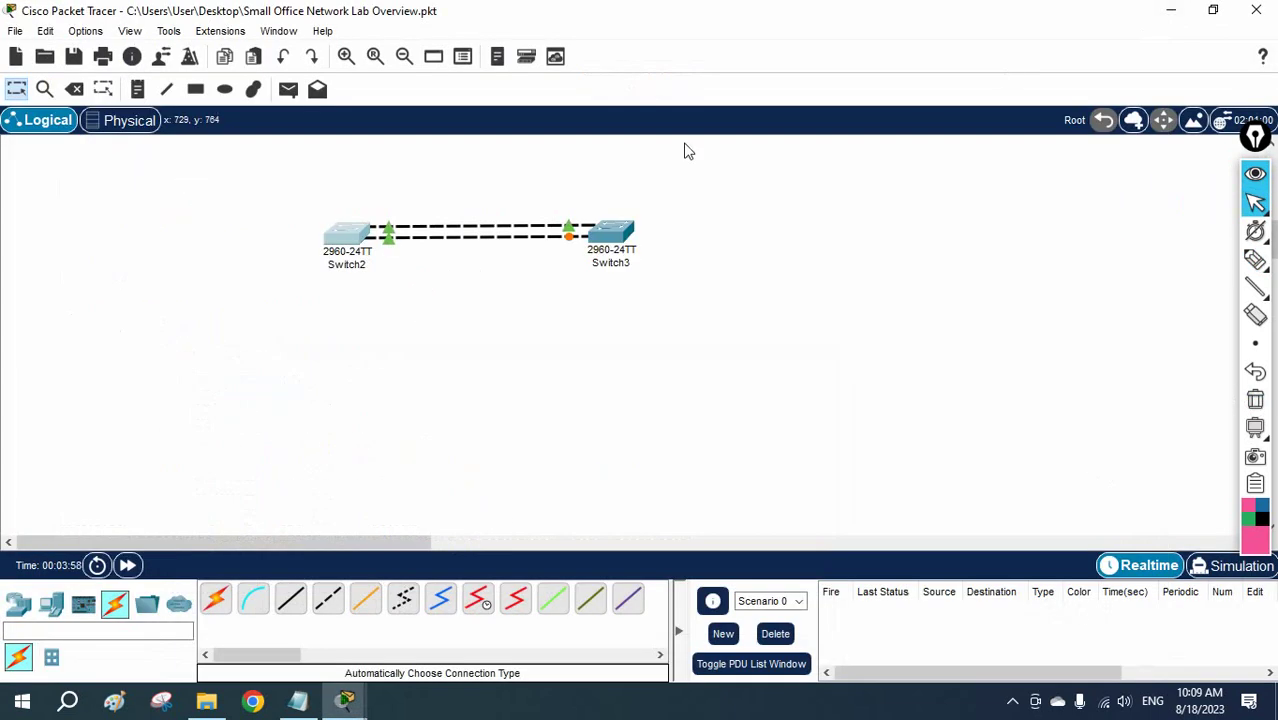
pyautogui.click(620, 240)
pyautogui.click(511, 66)
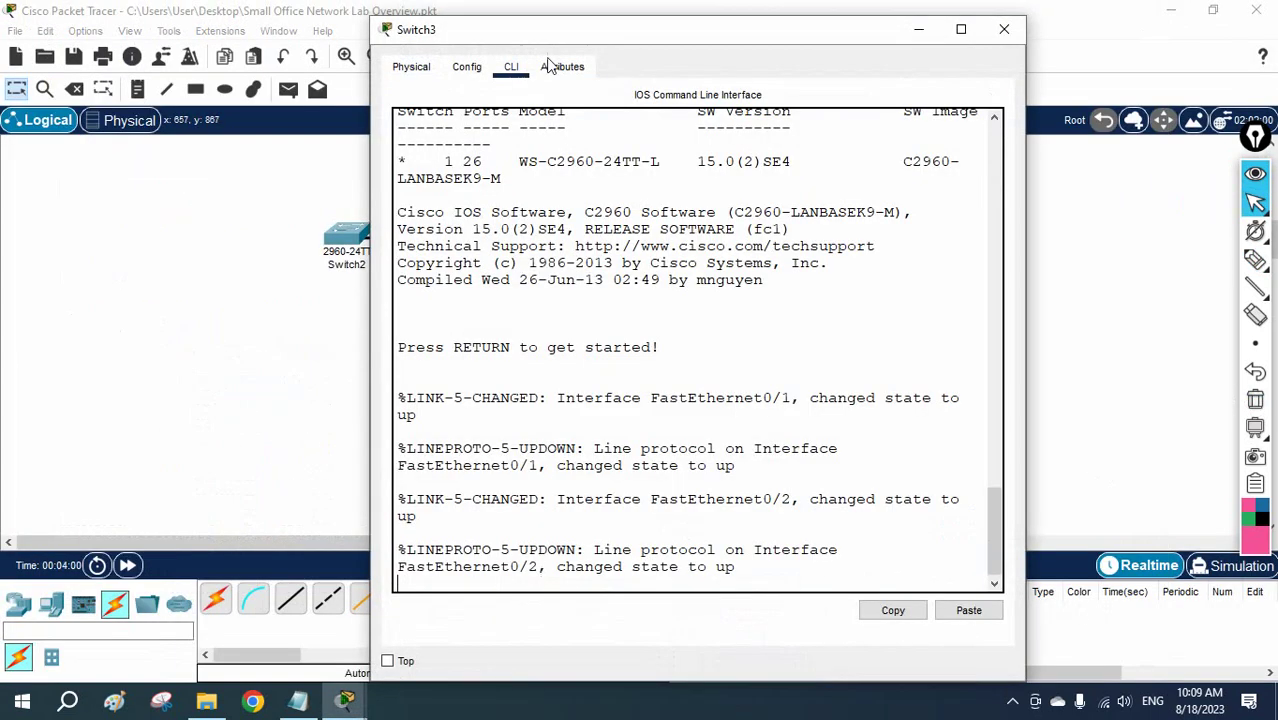
pyautogui.click(959, 31)
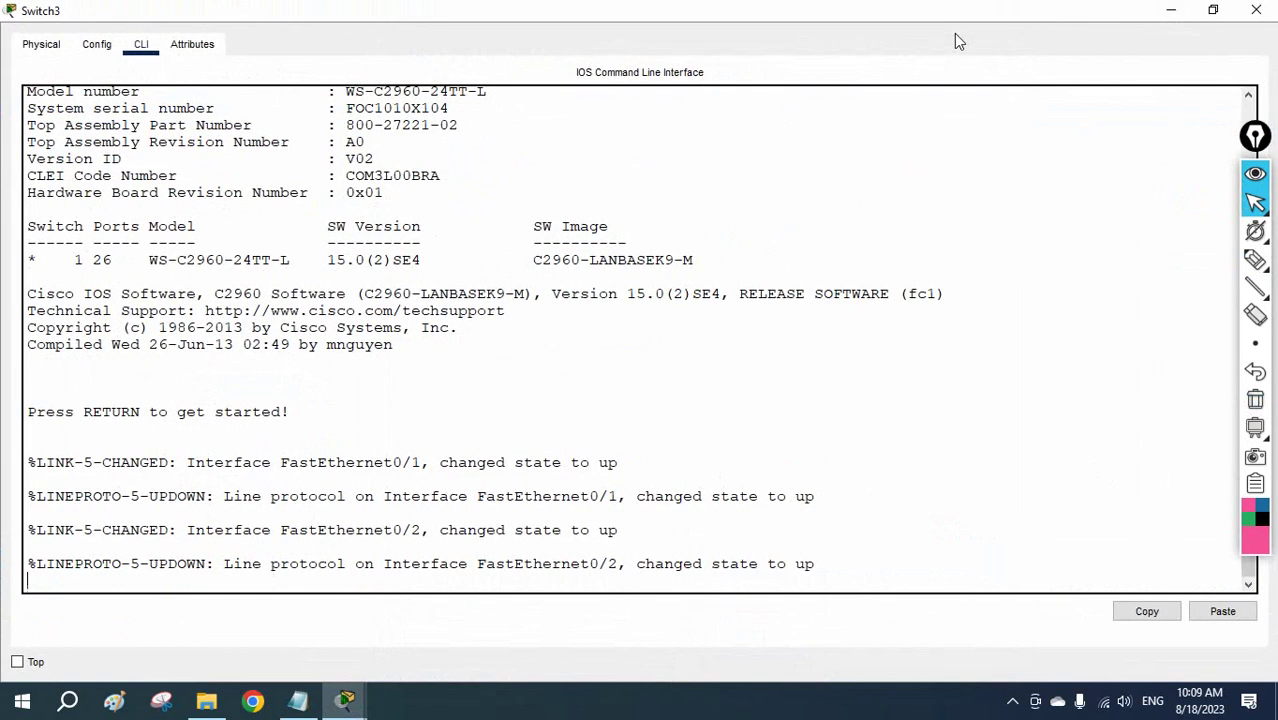
pyautogui.press('Return')
pyautogui.press('Return')
pyautogui.write('en')
pyautogui.press('Return')
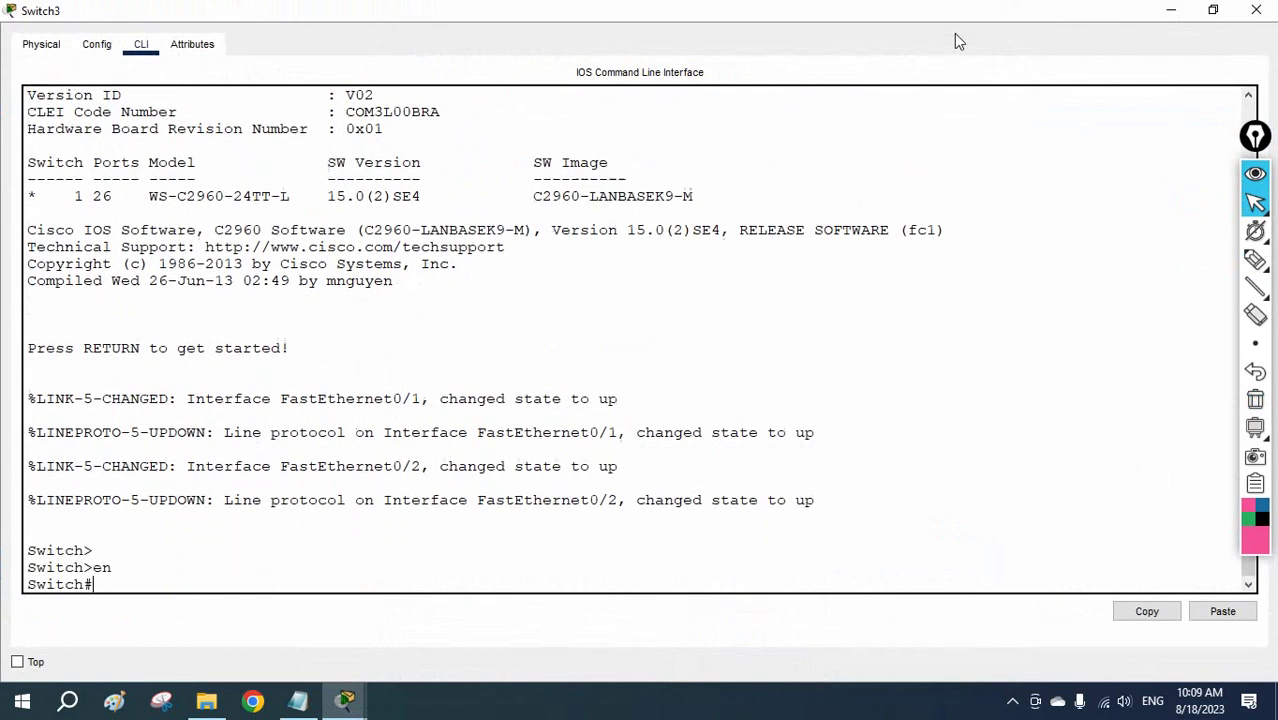
pyautogui.write('config t')
pyautogui.press('Return')
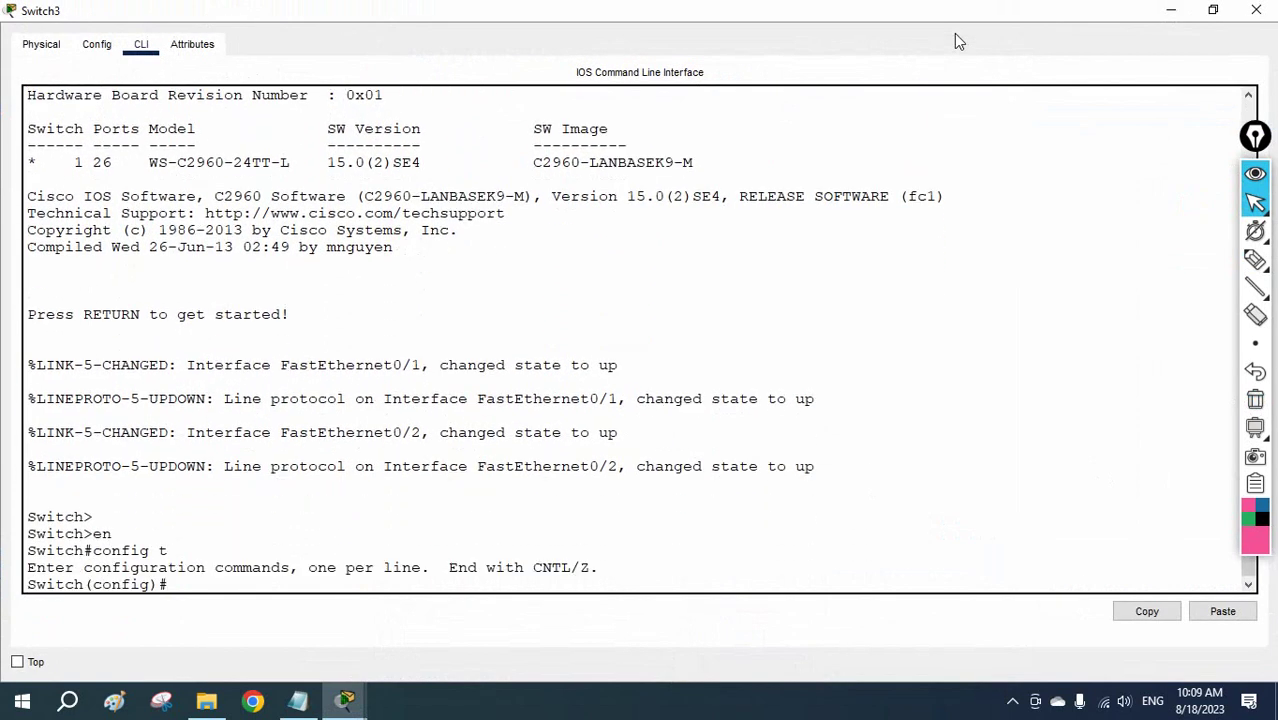
pyautogui.write('host')
pyautogui.press('Tab')
pyautogui.write('SW2')
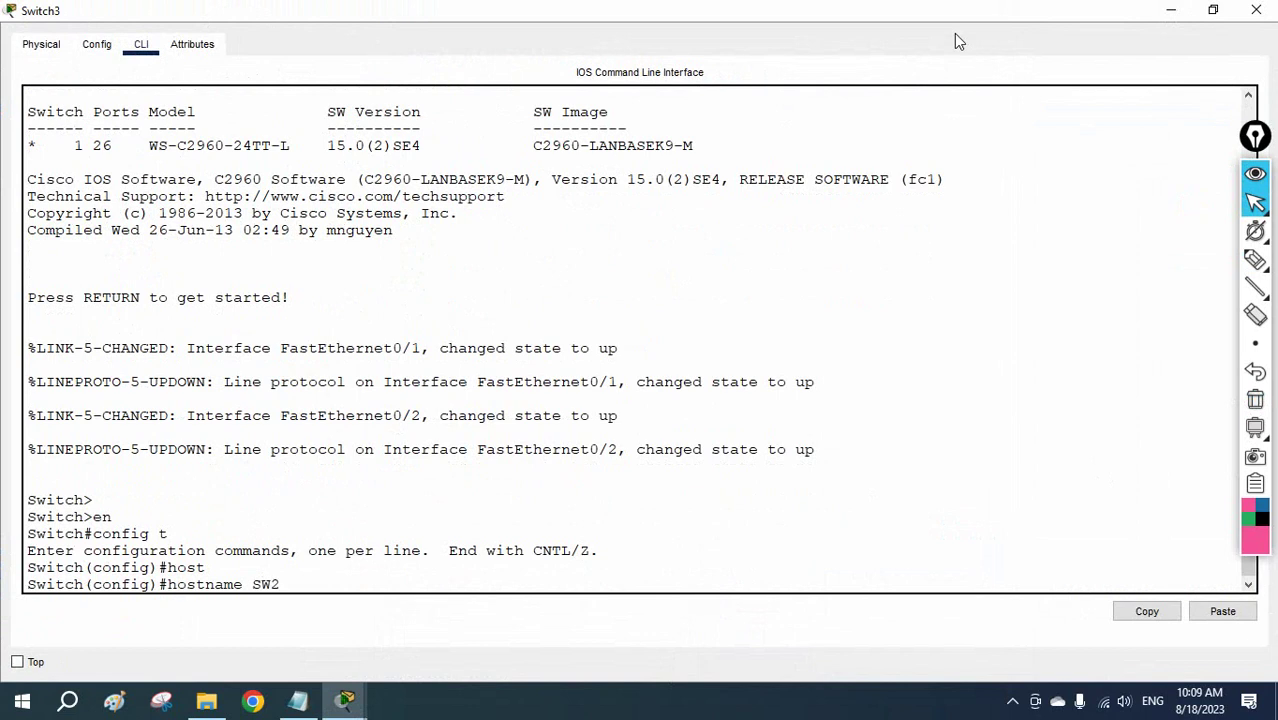
pyautogui.press('Return')
# Save with do w, leave configuration mode with Ctrl+Z, and run show spanning-tree
pyautogui.write('do w')
pyautogui.press('Return')
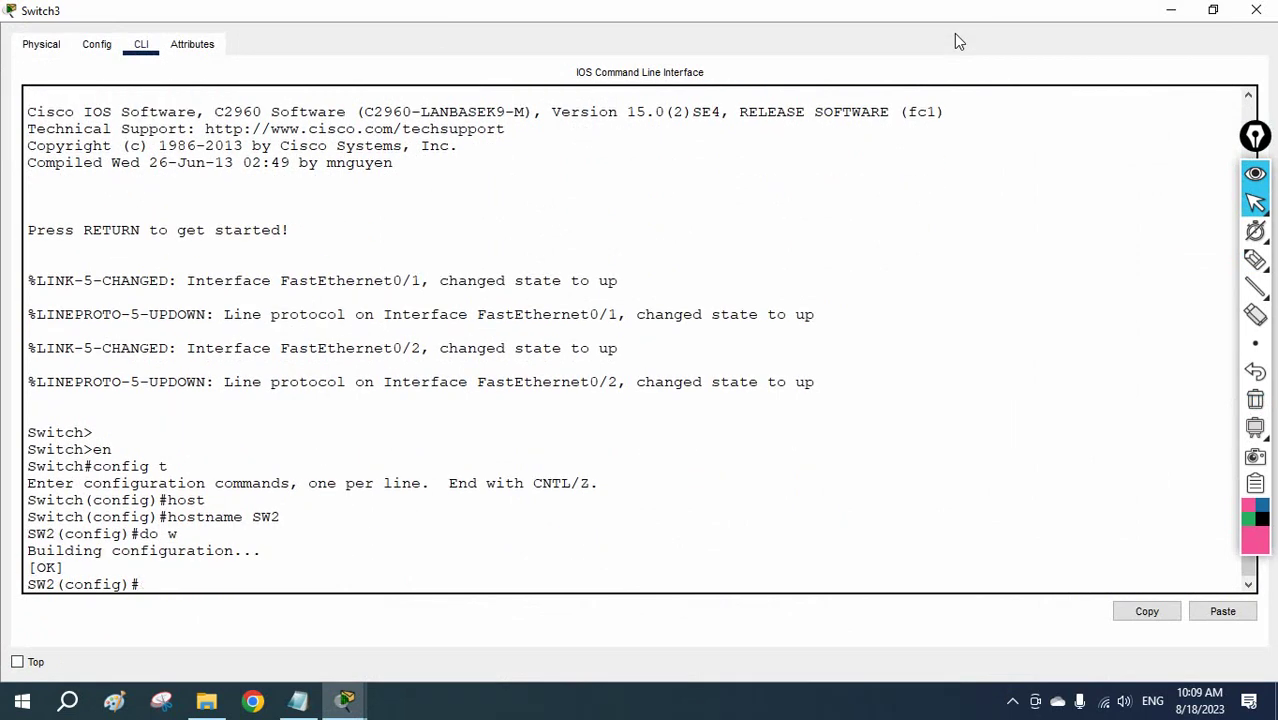
pyautogui.hotkey('ctrl', 'z')
pyautogui.press('Return')
pyautogui.press('Return')
pyautogui.write('sh')
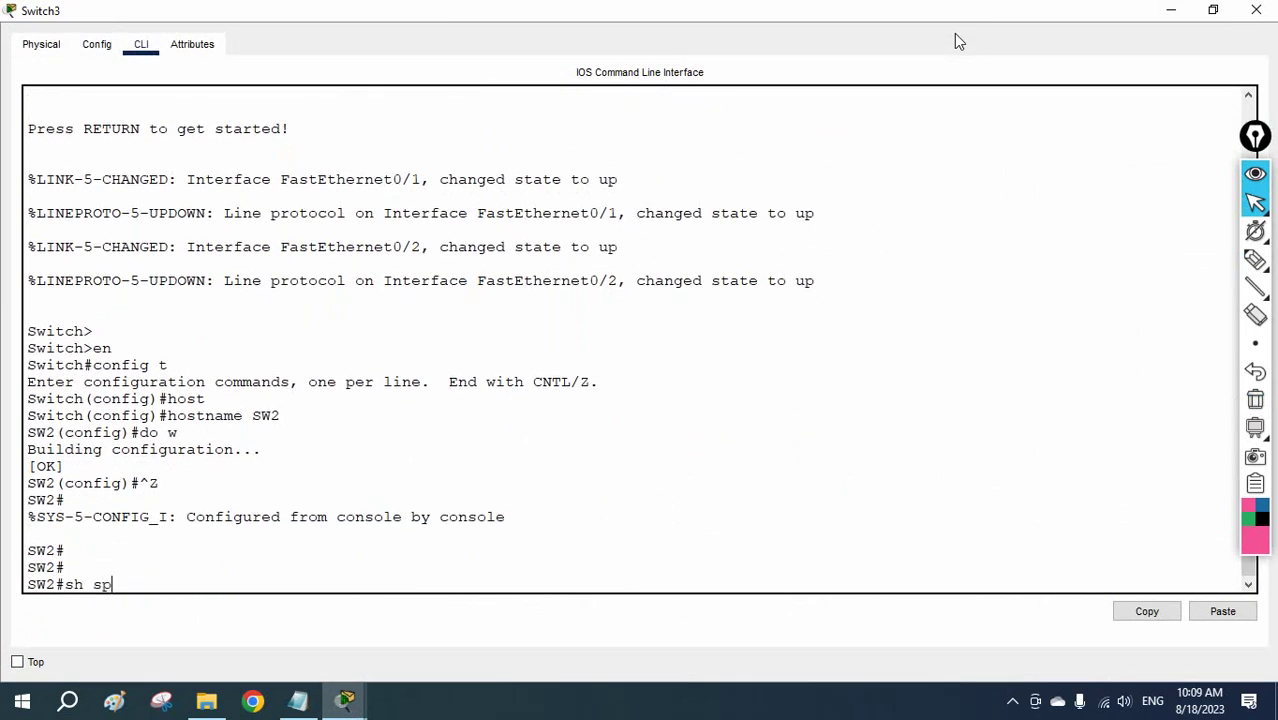
pyautogui.write(' sp')
pyautogui.press('Tab')
pyautogui.press('Return')
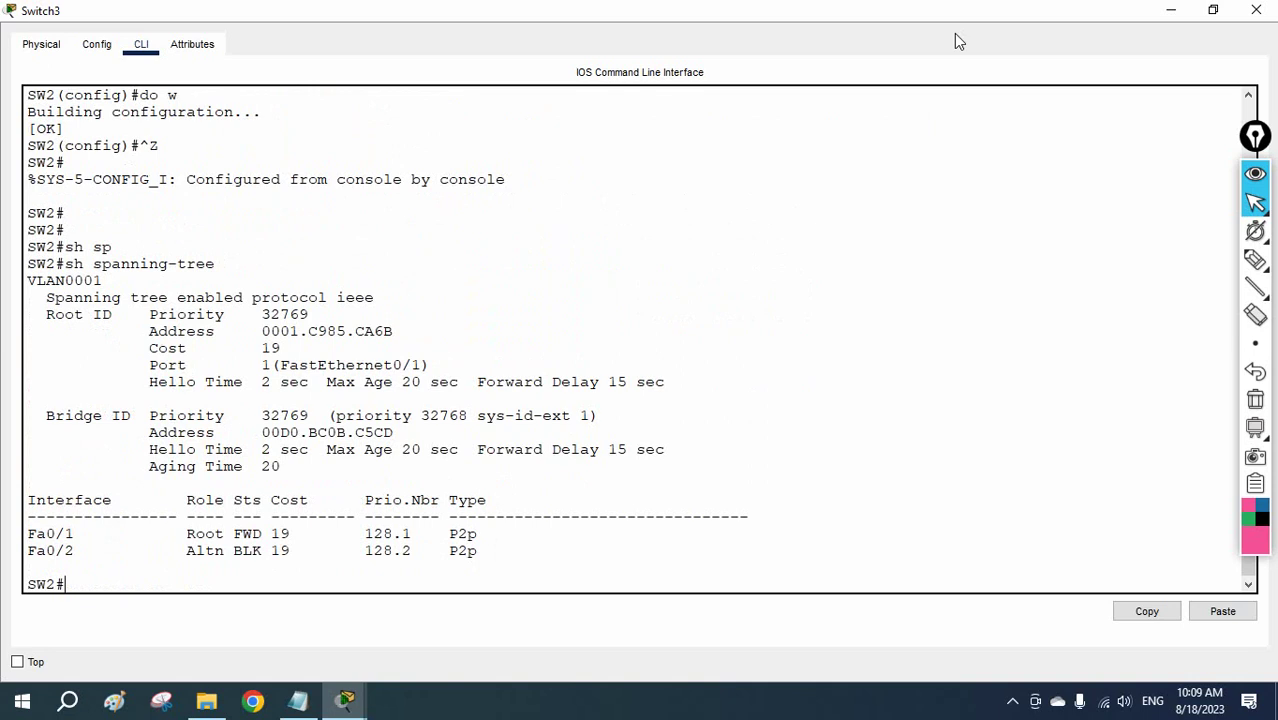
# In pen, circle BLK on Fa0/2 and underline root address 0001.C985.CA6B and bridge address 00D0.BC0B.C5CD
pyautogui.click(1254, 260)
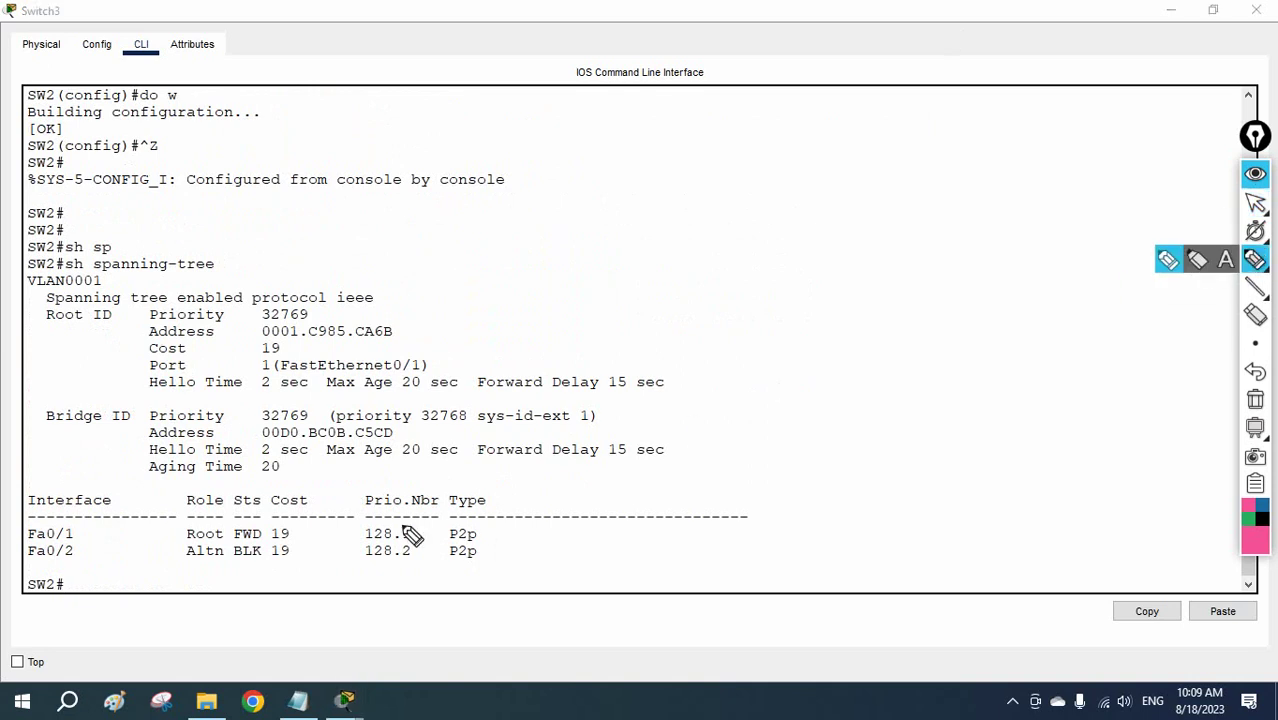
pyautogui.moveTo(245, 536)
pyautogui.mouseDown()
pyautogui.moveTo(237, 560)
pyautogui.moveTo(268, 546)
pyautogui.mouseUp()
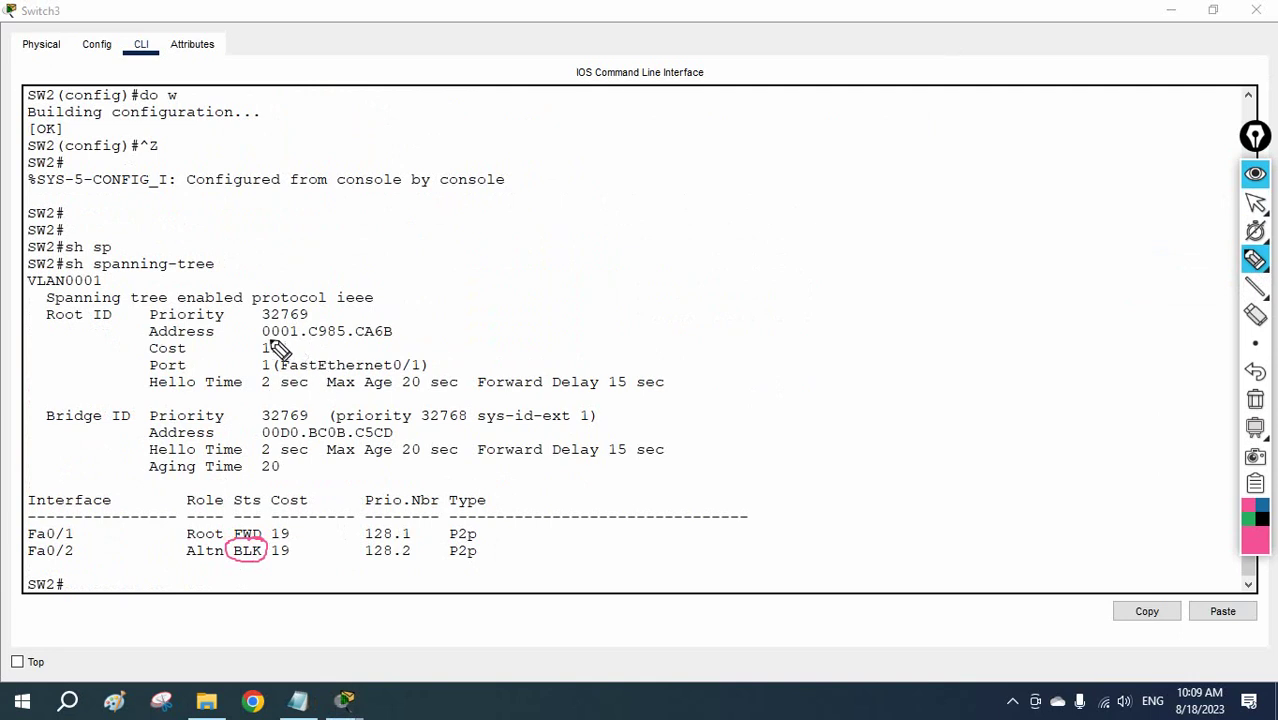
pyautogui.moveTo(262, 337); pyautogui.dragTo(404, 336)
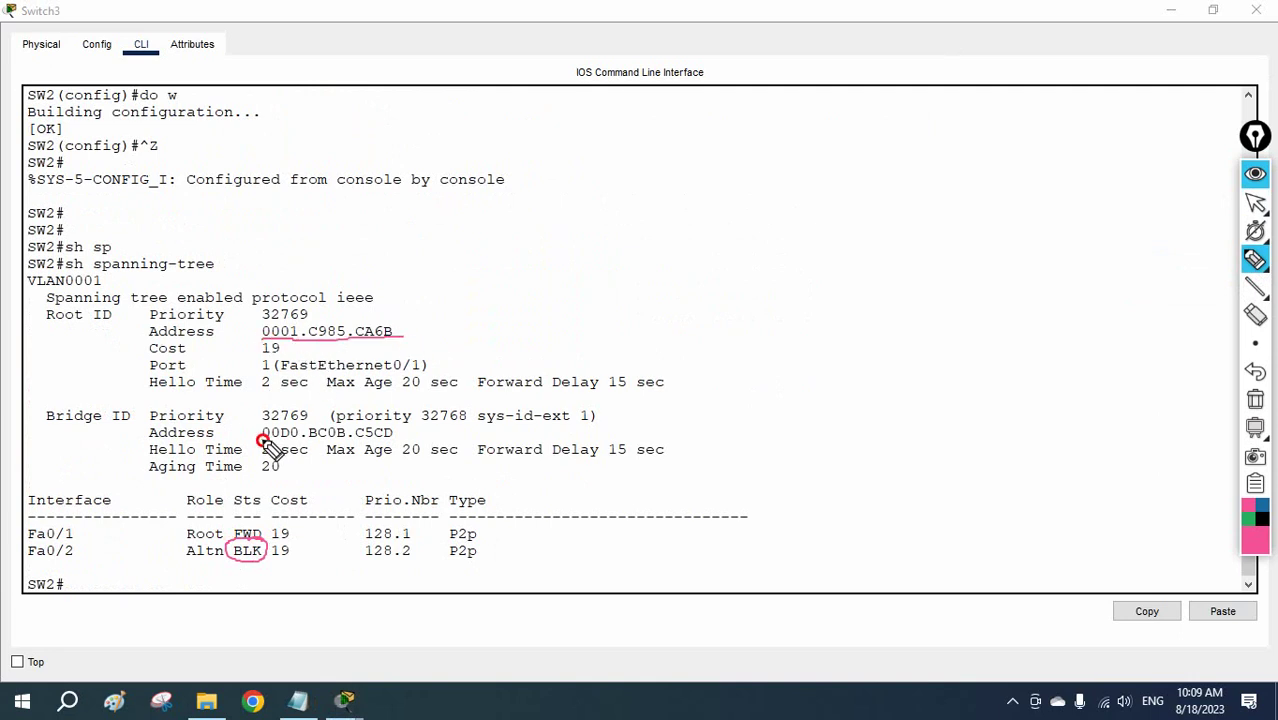
pyautogui.moveTo(263, 438); pyautogui.dragTo(398, 437)
pyautogui.moveTo(57, 569)
pyautogui.mouseDown()
pyautogui.moveTo(170, 540)
pyautogui.moveTo(334, 441)
pyautogui.mouseUp()
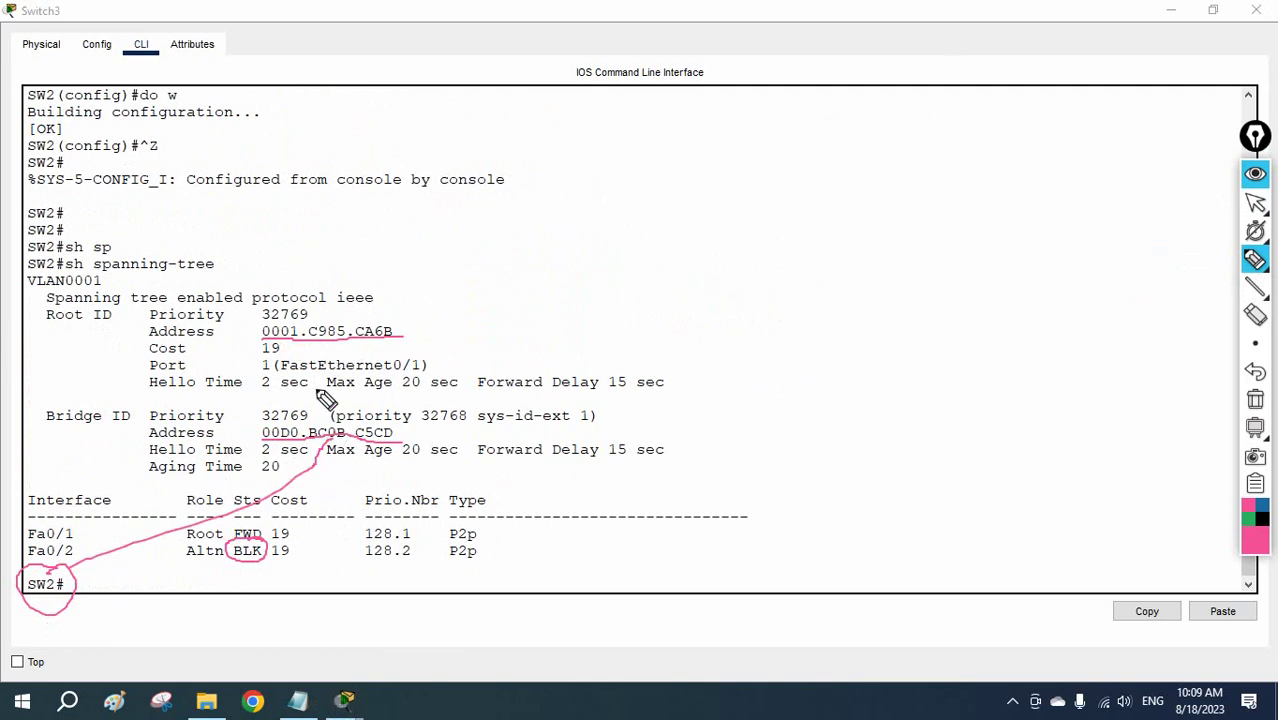
# Loop the Root ID and Bridge ID blocks and circle SW2#, then erase all annotations
pyautogui.moveTo(47, 324); pyautogui.dragTo(110, 324)
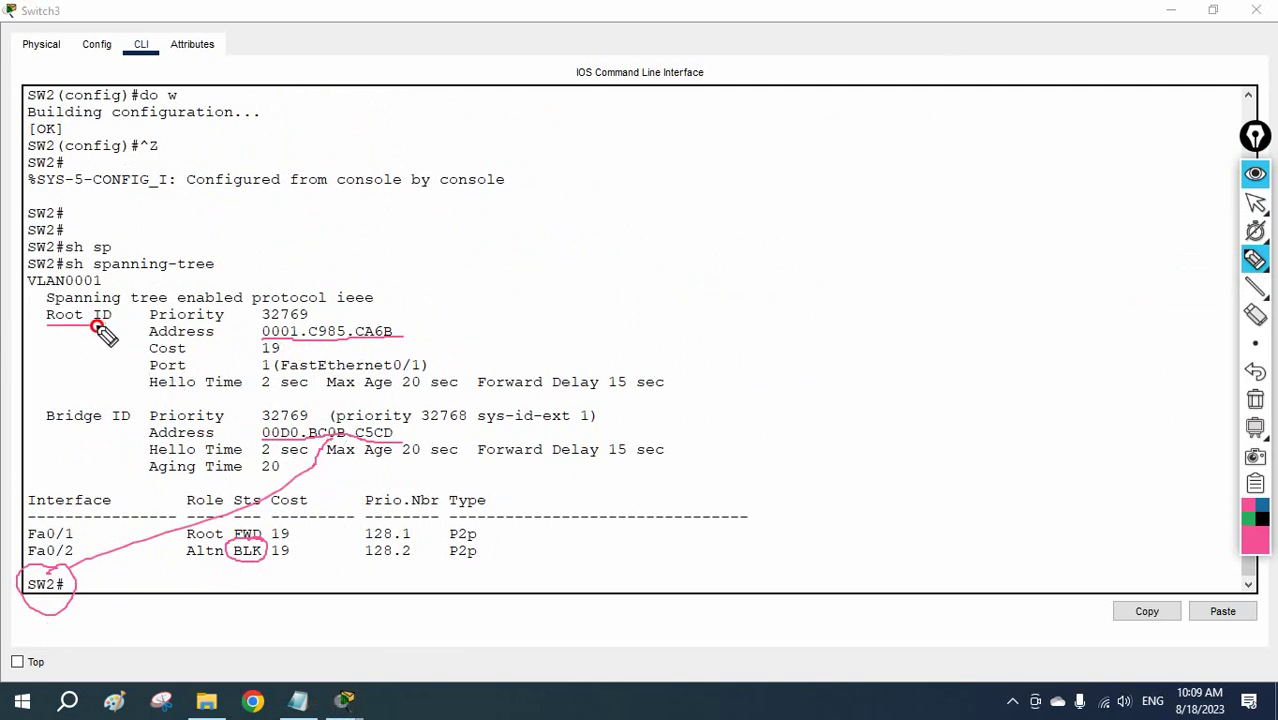
pyautogui.moveTo(46, 298)
pyautogui.mouseDown()
pyautogui.moveTo(41, 348)
pyautogui.moveTo(160, 392)
pyautogui.moveTo(697, 395)
pyautogui.moveTo(668, 315)
pyautogui.moveTo(441, 329)
pyautogui.moveTo(298, 309)
pyautogui.mouseUp()
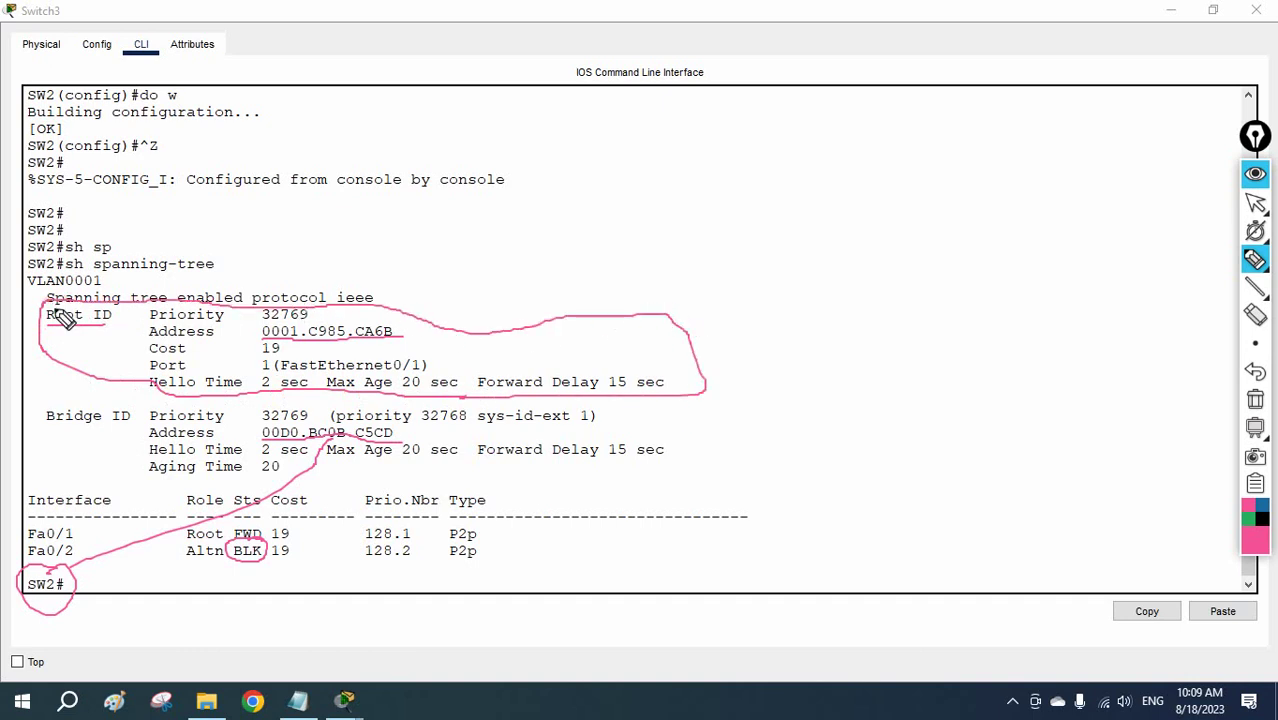
pyautogui.moveTo(44, 402)
pyautogui.mouseDown()
pyautogui.moveTo(134, 484)
pyautogui.moveTo(299, 488)
pyautogui.moveTo(714, 445)
pyautogui.moveTo(639, 399)
pyautogui.moveTo(37, 398)
pyautogui.mouseUp()
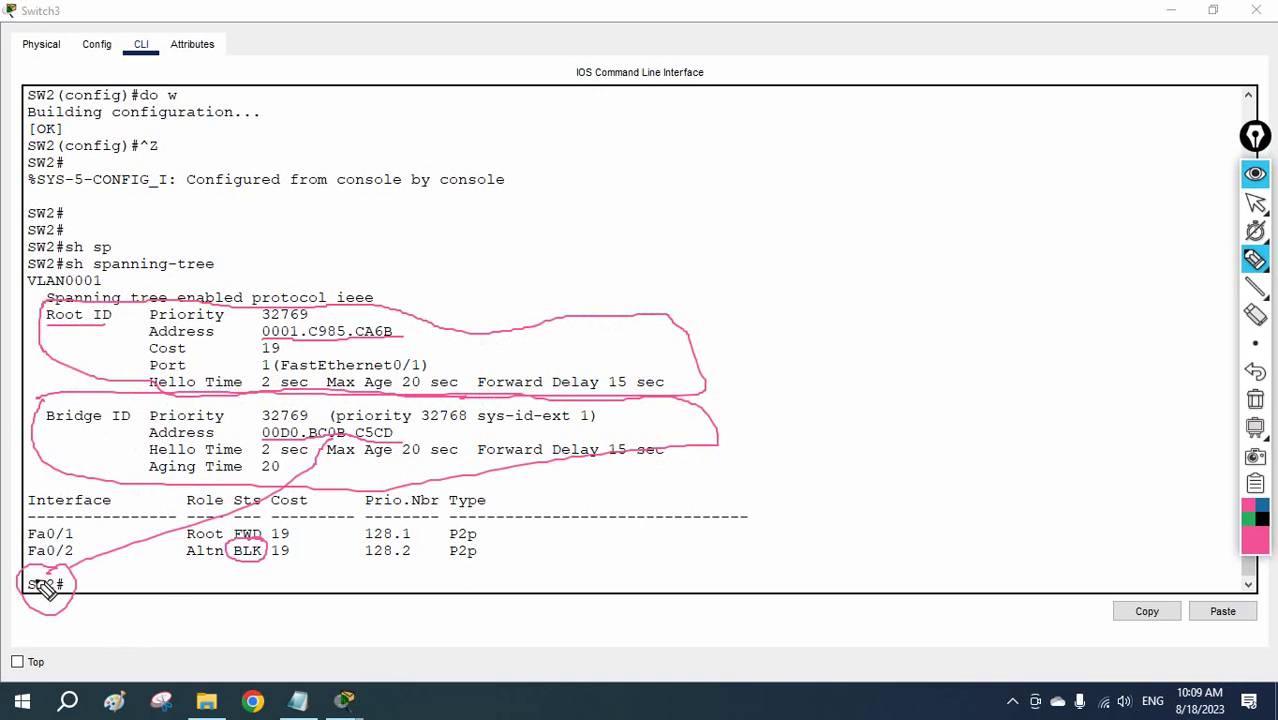
pyautogui.moveTo(45, 588)
pyautogui.mouseDown()
pyautogui.moveTo(77, 596)
pyautogui.moveTo(63, 598)
pyautogui.mouseUp()
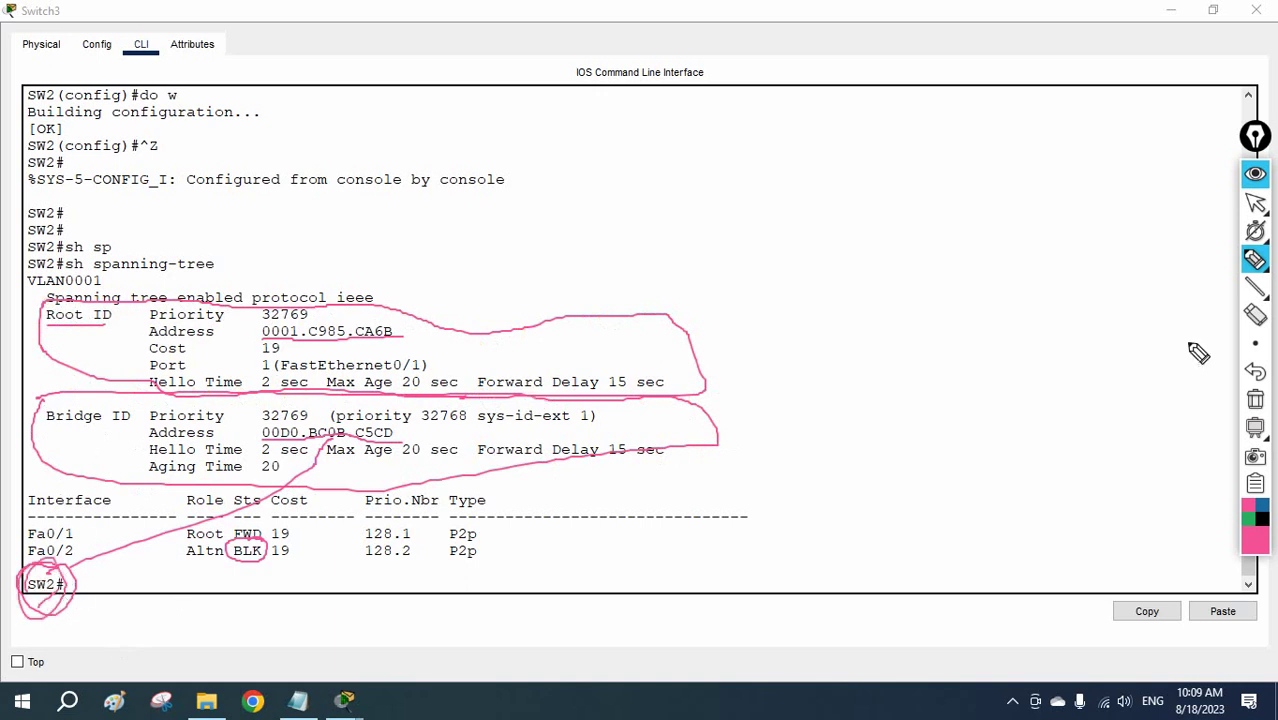
pyautogui.click(1256, 400)
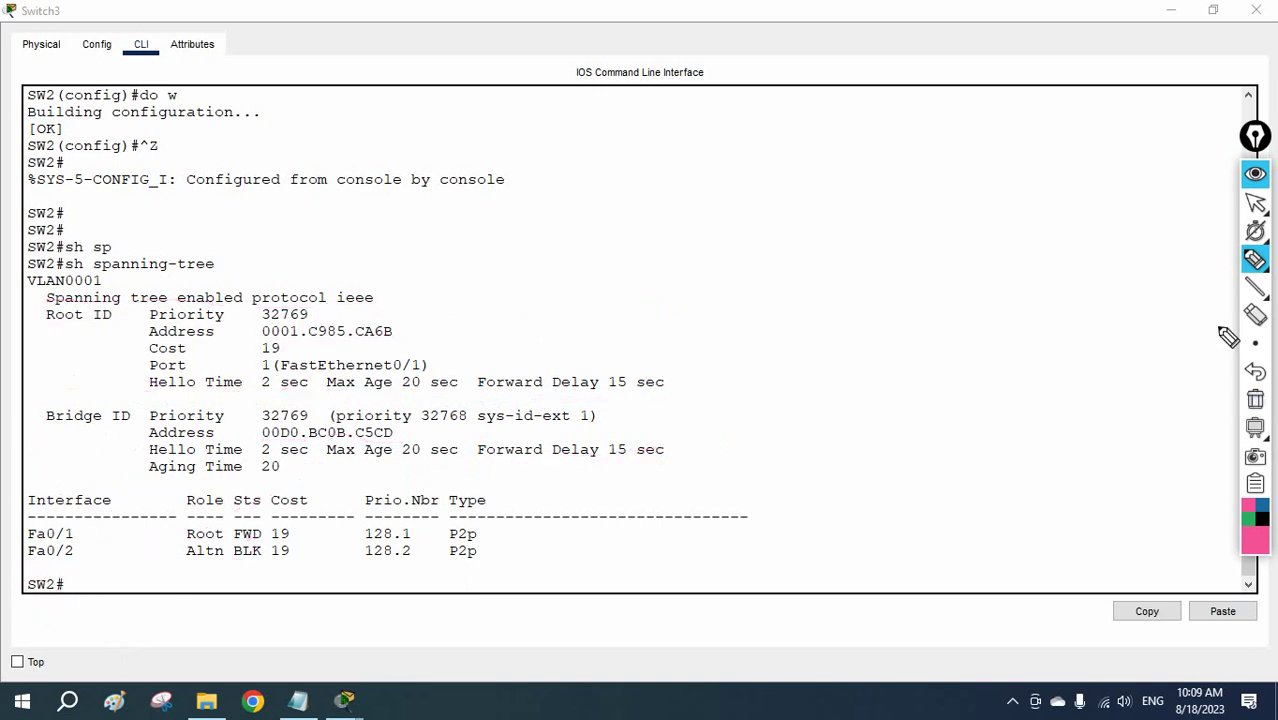
# Close Switch3's CLI and run no spanning-tree vlan 1 in configuration mode on Switch2 (SW1)
pyautogui.click(1255, 203)
pyautogui.click(1256, 10)
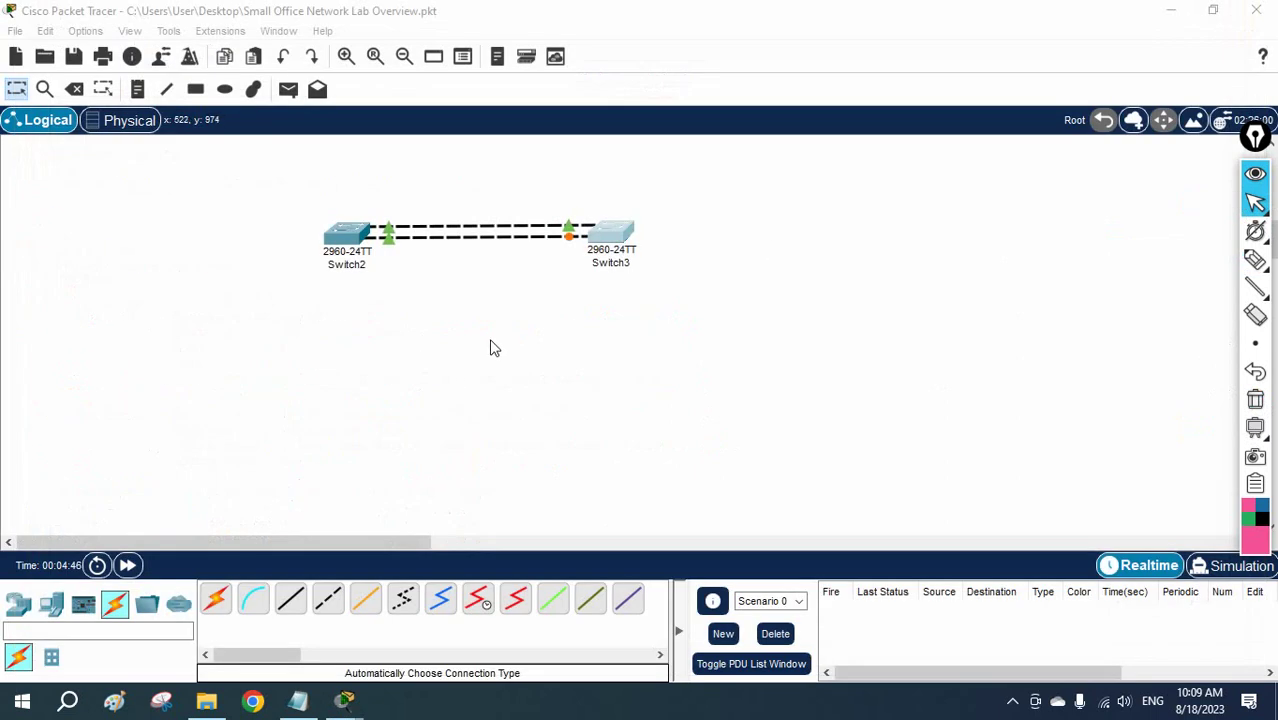
pyautogui.click(347, 236)
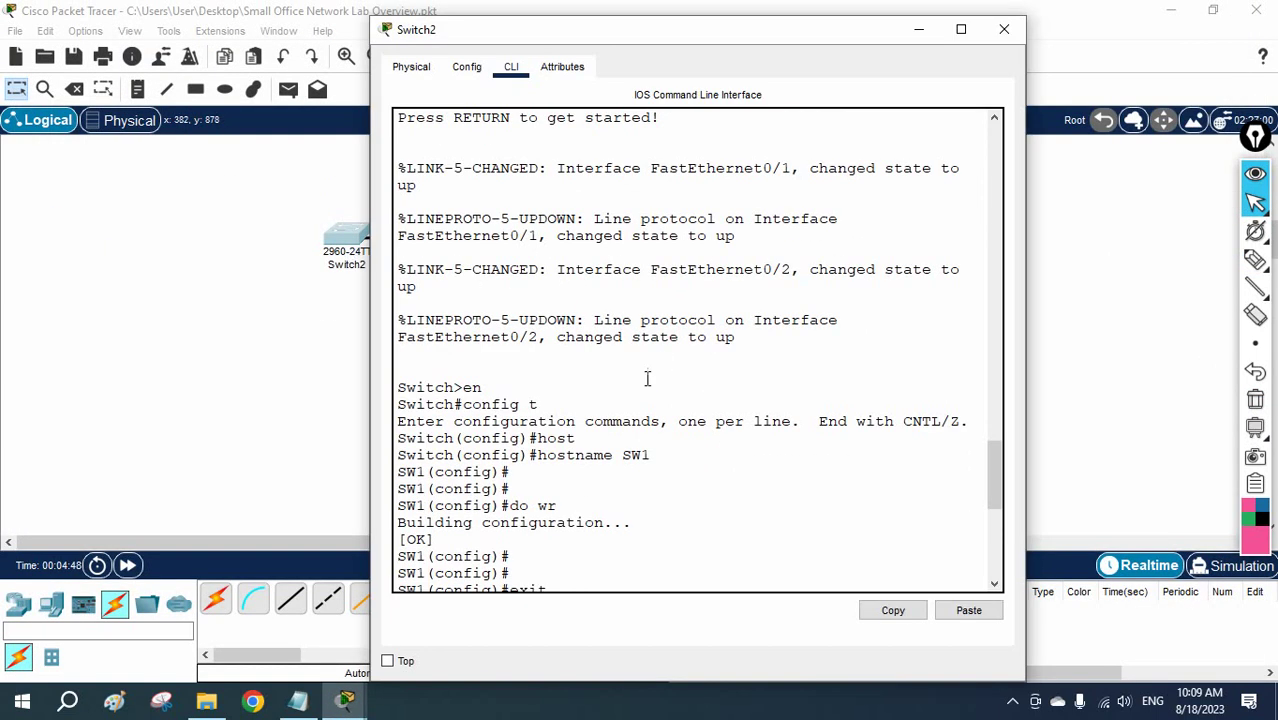
pyautogui.click(961, 29)
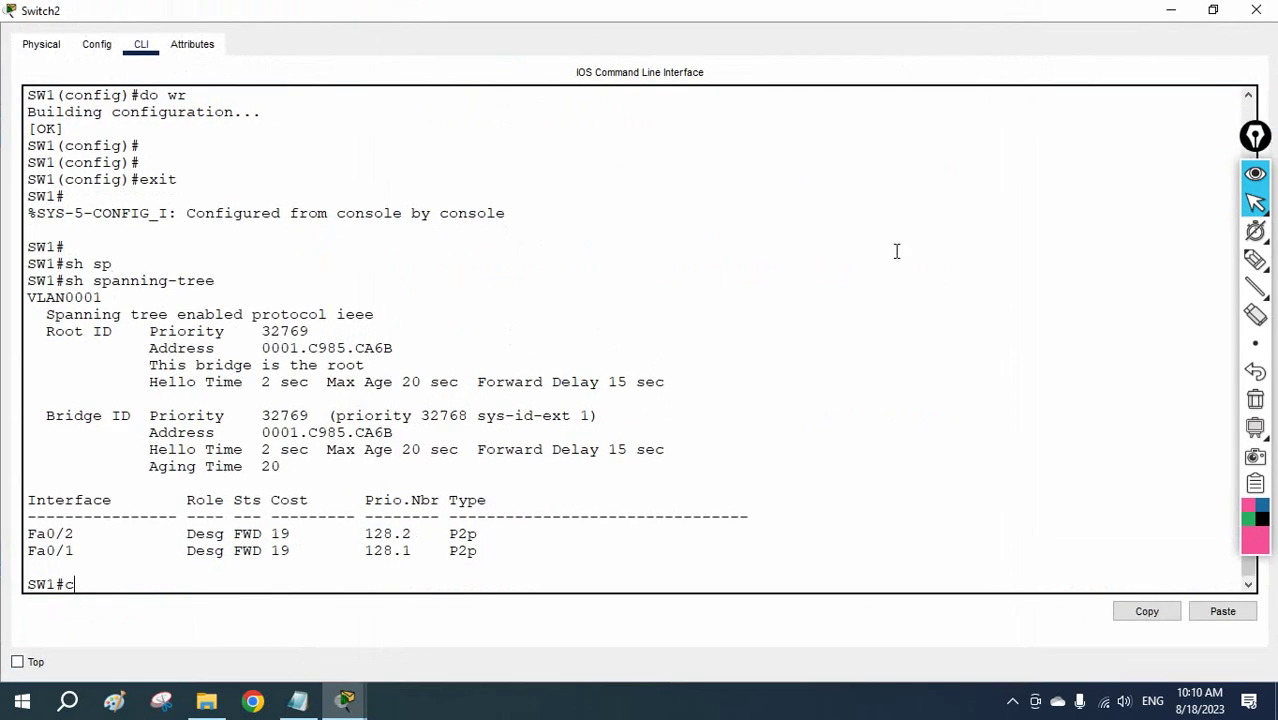
pyautogui.press('Return')
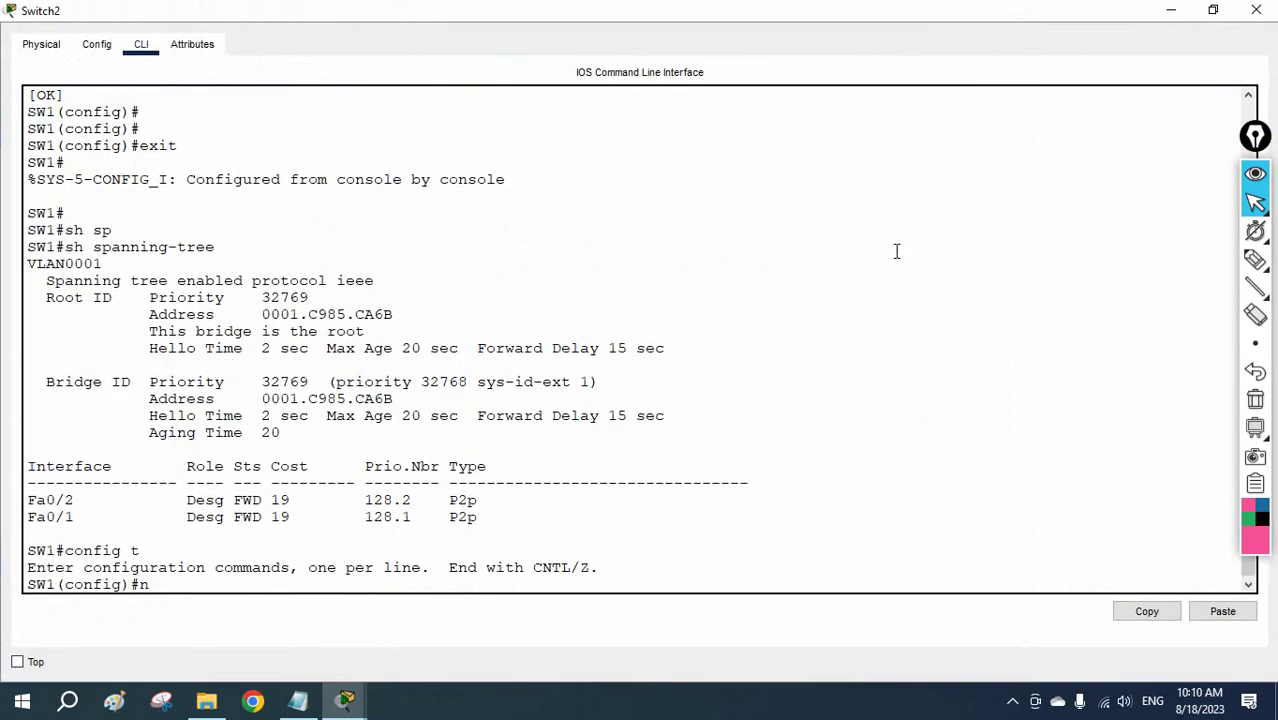
pyautogui.write('no sp')
pyautogui.press('Tab')
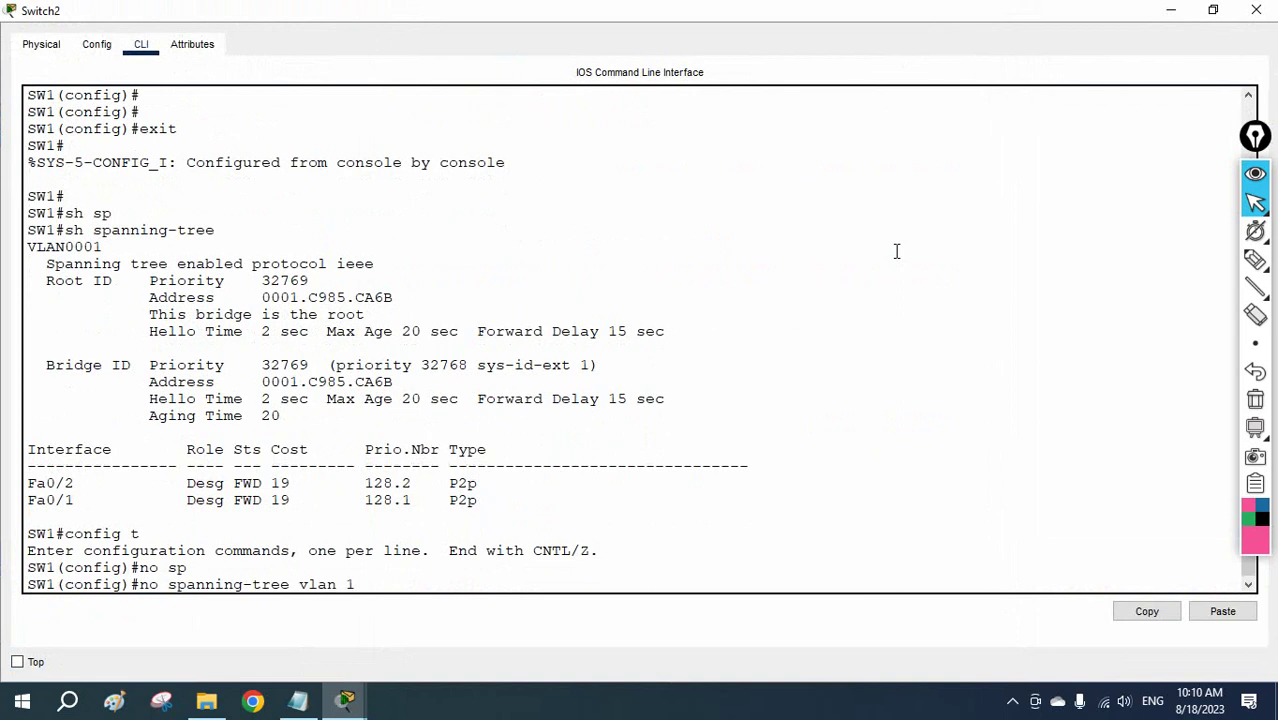
pyautogui.press('Return')
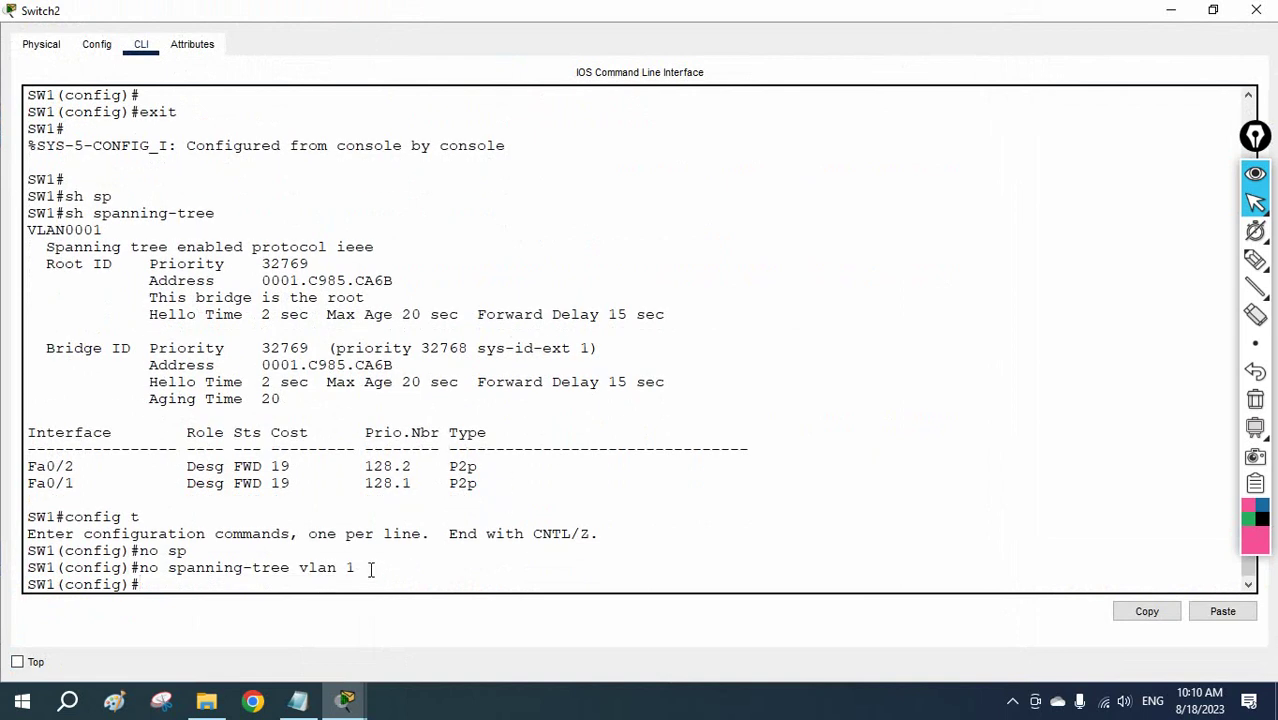
# Copy the no spanning-tree vlan 1 command text and close Switch2's window
pyautogui.moveTo(370, 567); pyautogui.dragTo(118, 566)
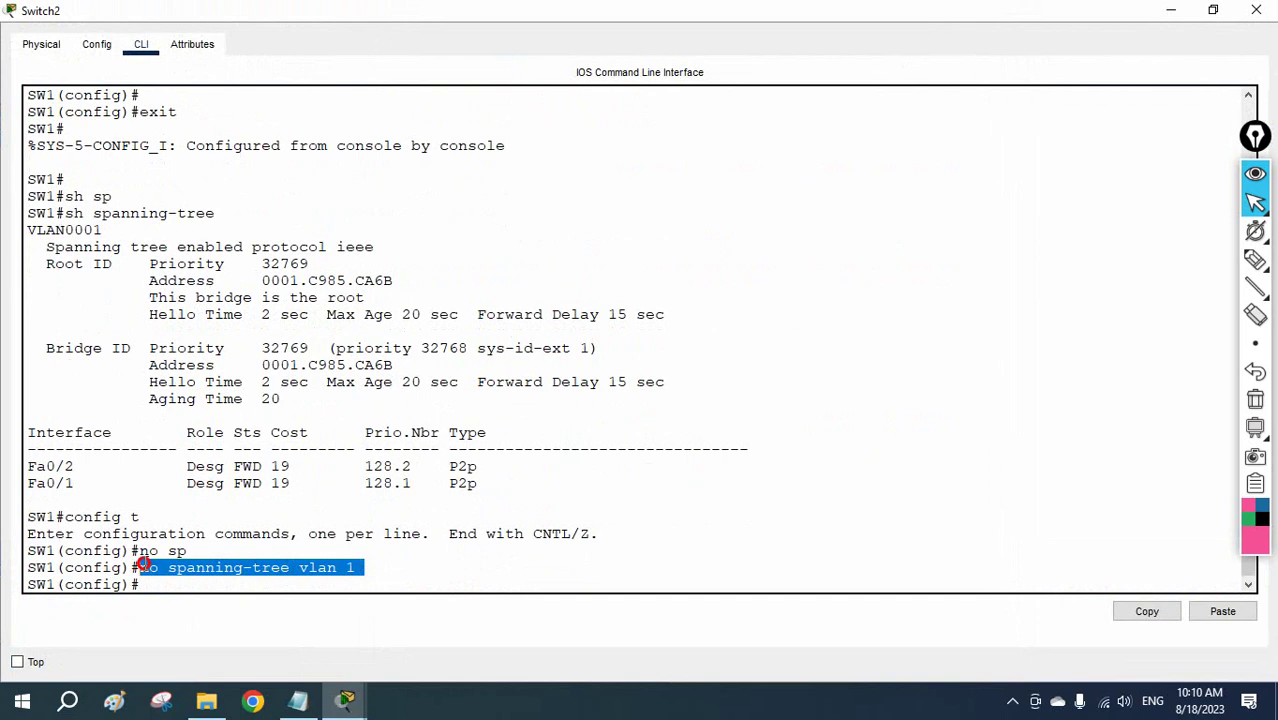
pyautogui.rightClick(145, 566)
pyautogui.click(190, 574)
pyautogui.click(1256, 9)
# Paste and run no spanning-tree vlan 1 in Switch3's config t mode, exit with Ctrl+Z, and close the window
pyautogui.click(600, 236)
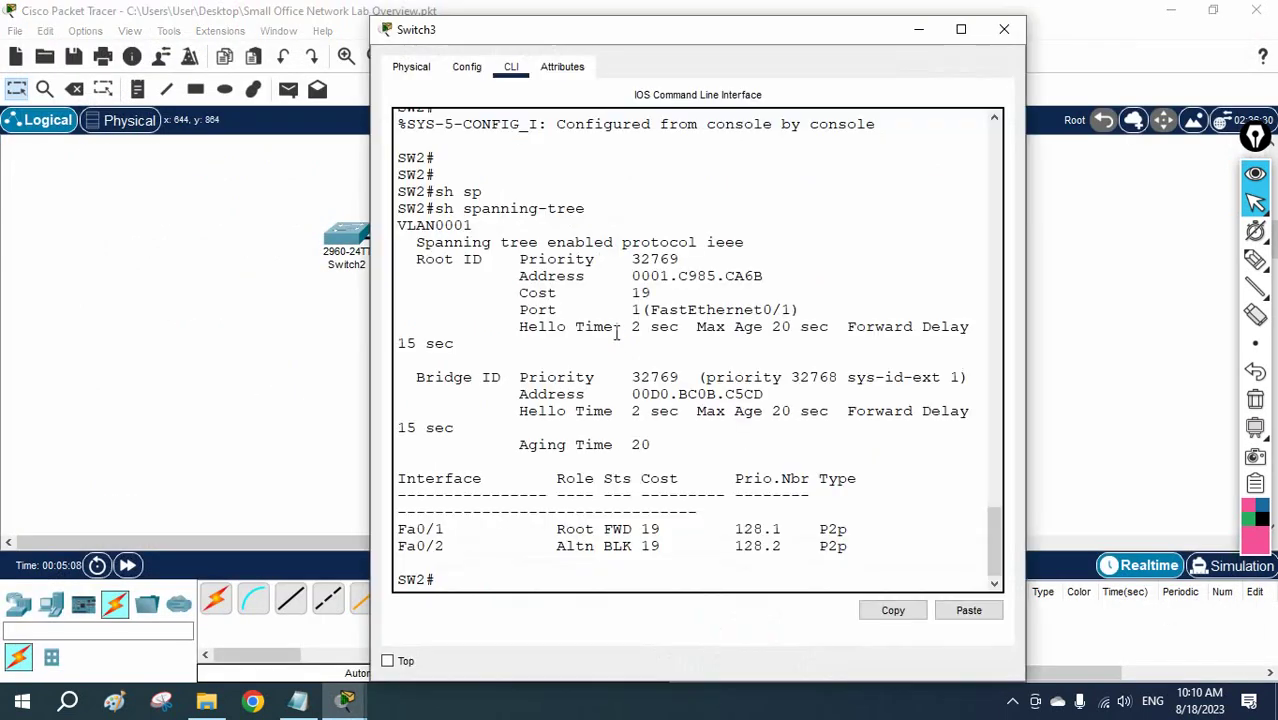
pyautogui.click(620, 342)
pyautogui.write('config')
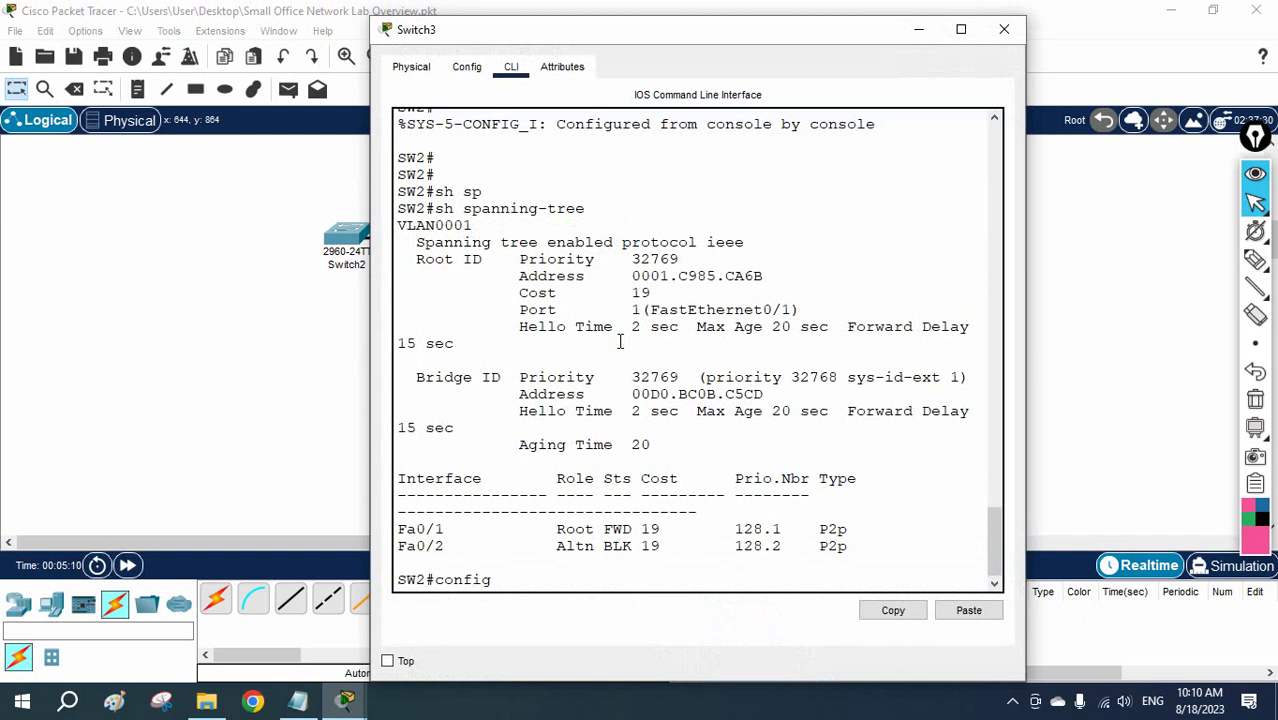
pyautogui.write(' t')
pyautogui.press('Return')
pyautogui.rightClick(620, 342)
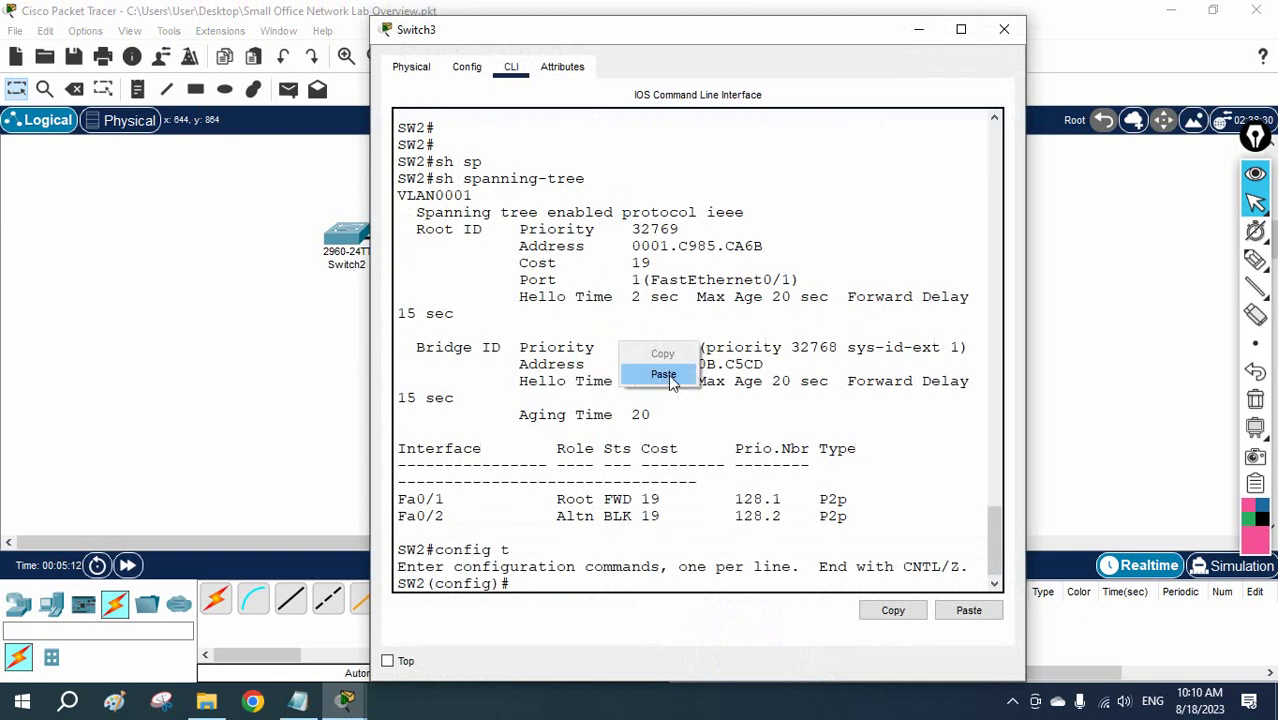
pyautogui.click(676, 376)
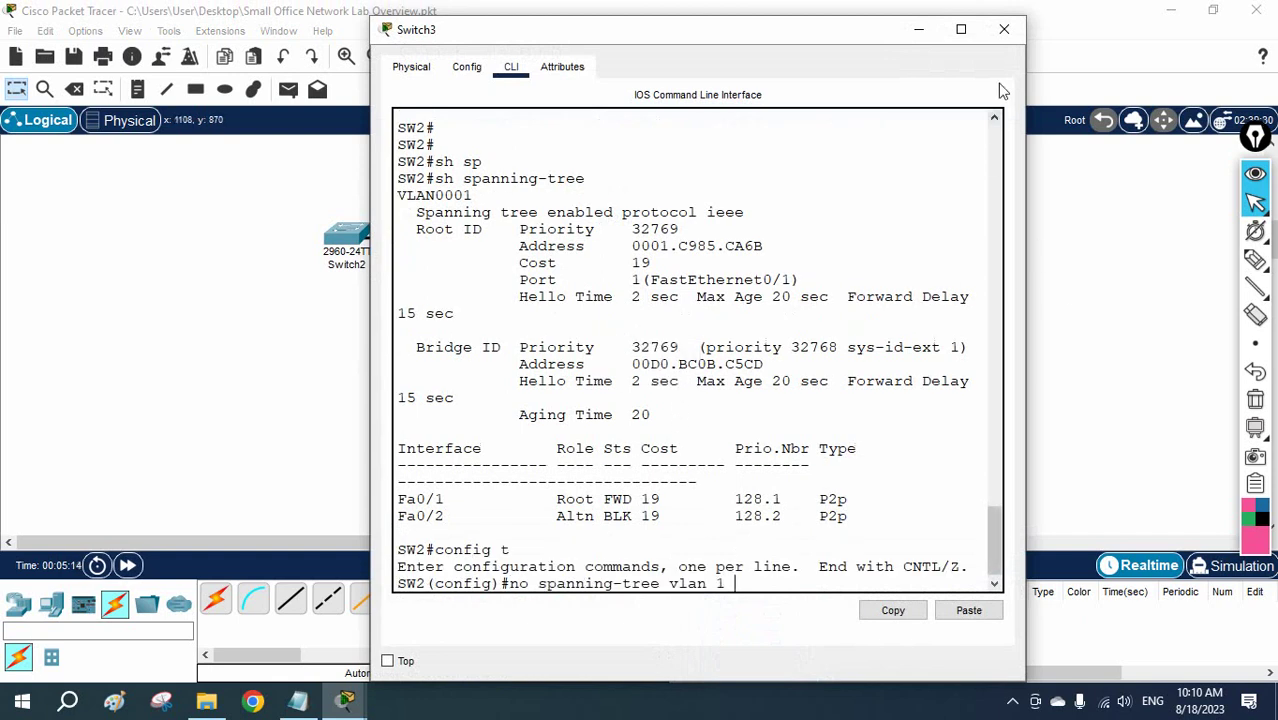
pyautogui.click(958, 28)
pyautogui.press('Return')
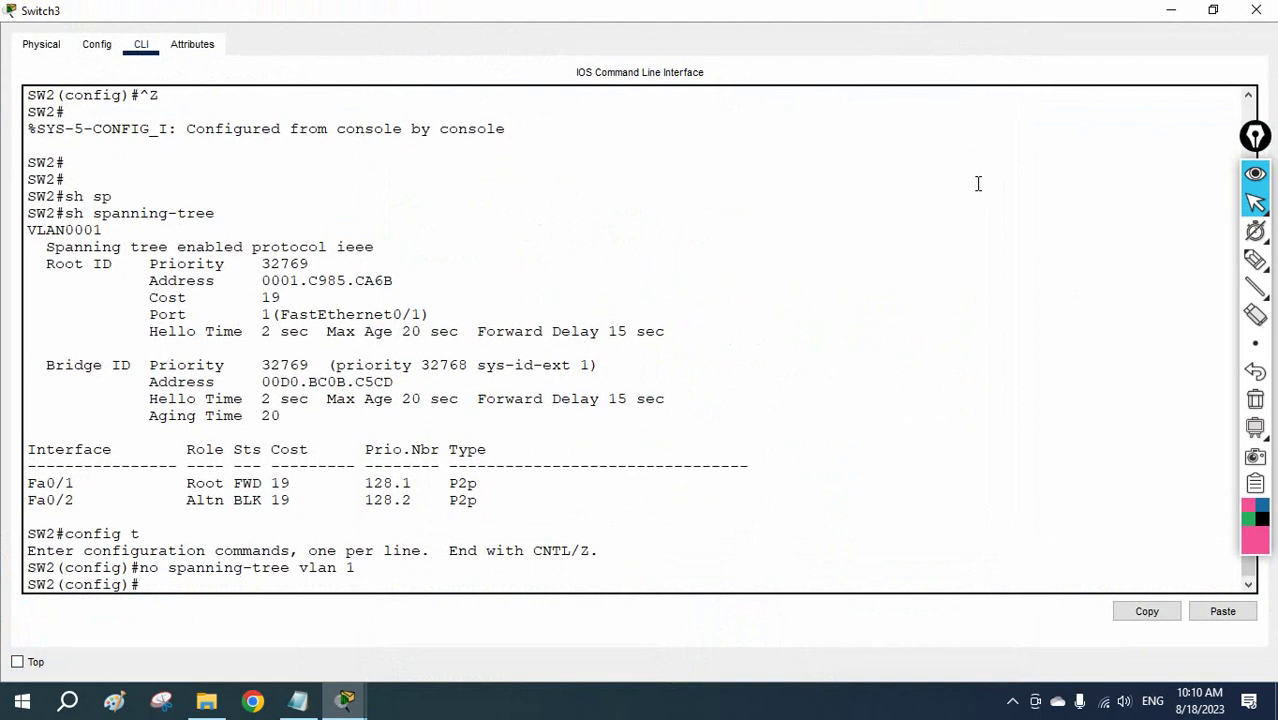
pyautogui.hotkey('ctrl', 'z')
pyautogui.press('Return')
pyautogui.press('Return')
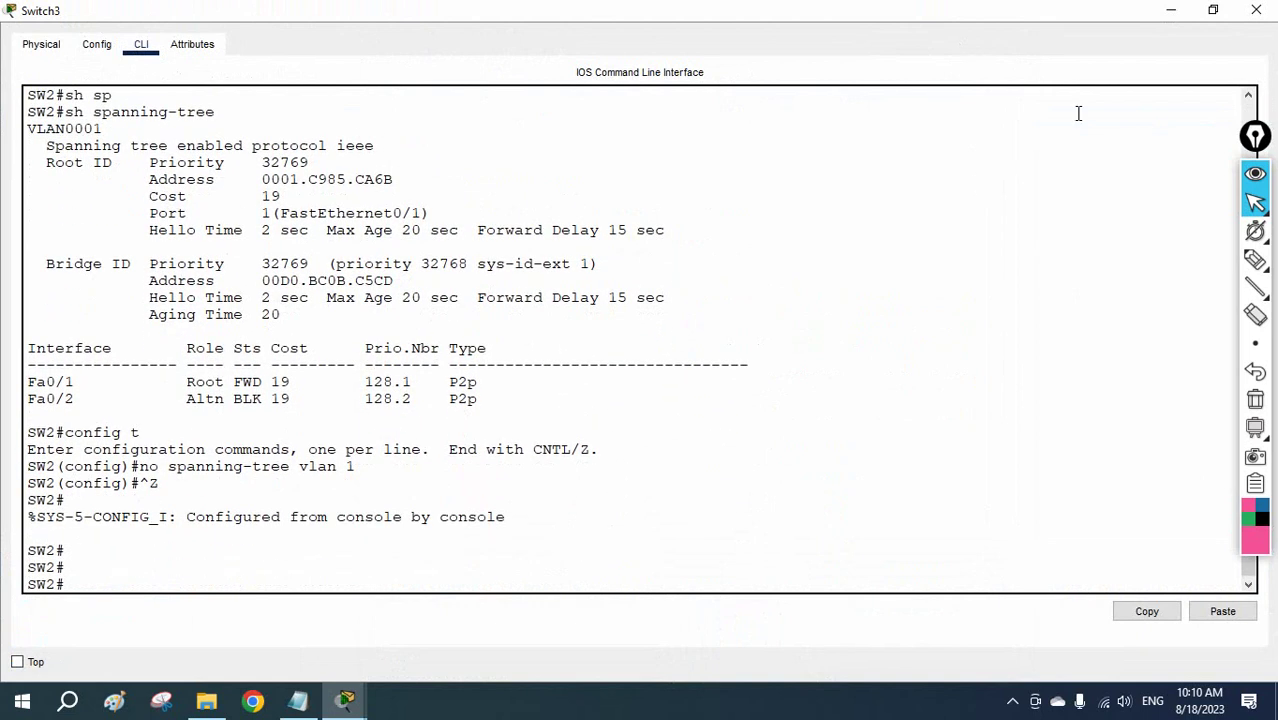
pyautogui.click(1256, 9)
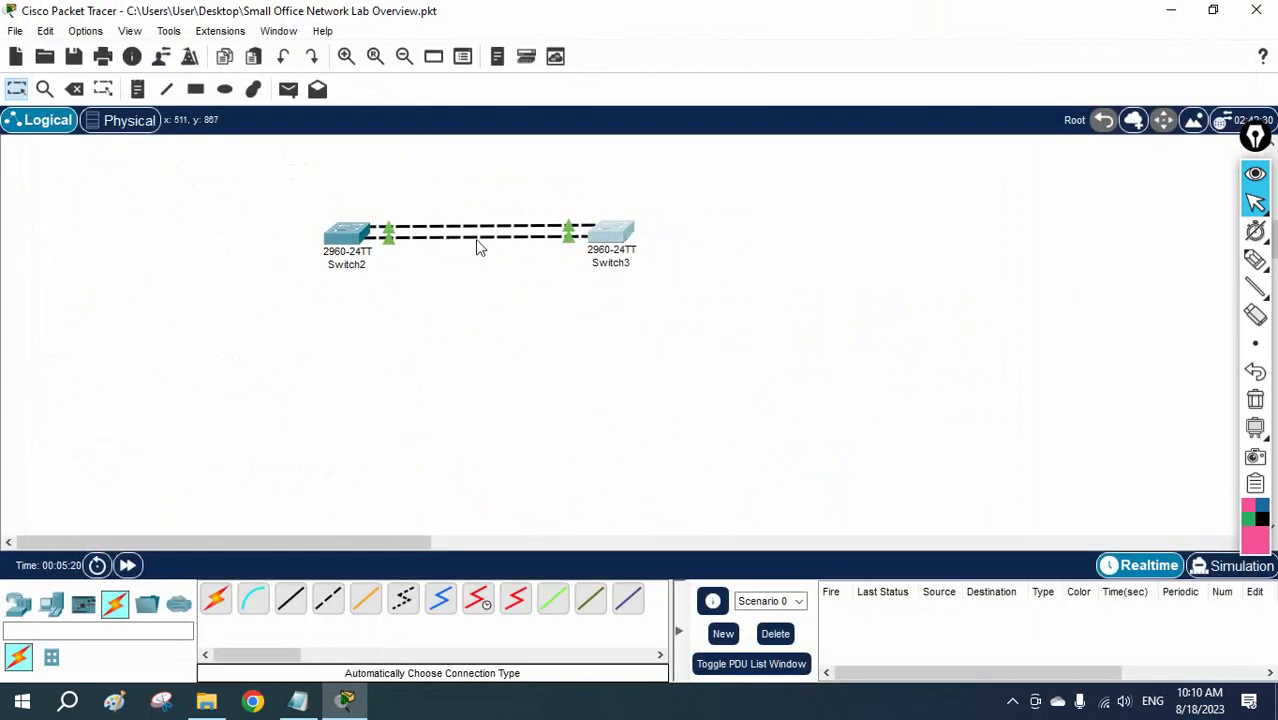
pyautogui.click(1255, 259)
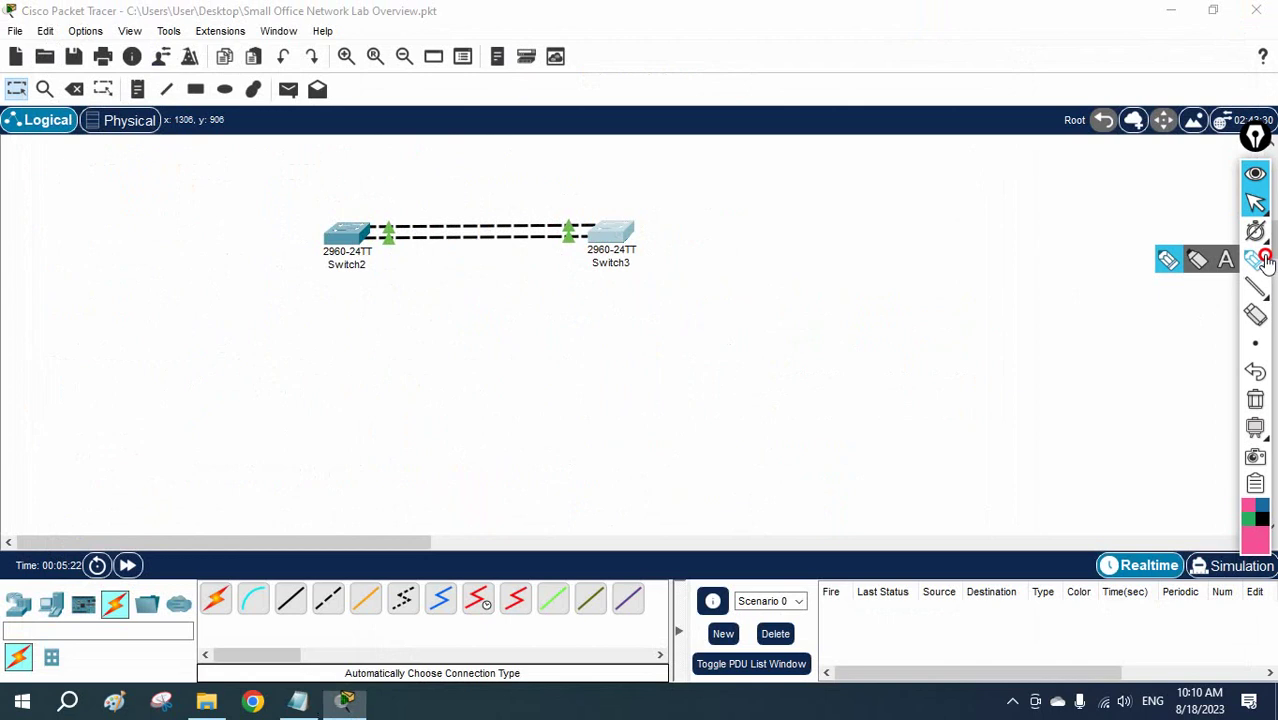
pyautogui.moveTo(383, 226)
pyautogui.mouseDown()
pyautogui.moveTo(565, 225)
pyautogui.moveTo(570, 240)
pyautogui.moveTo(413, 249)
pyautogui.moveTo(357, 236)
pyautogui.moveTo(387, 216)
pyautogui.moveTo(437, 214)
pyautogui.moveTo(569, 228)
pyautogui.moveTo(511, 257)
pyautogui.moveTo(411, 267)
pyautogui.moveTo(355, 242)
pyautogui.moveTo(412, 215)
pyautogui.moveTo(547, 213)
pyautogui.moveTo(569, 242)
pyautogui.moveTo(463, 276)
pyautogui.moveTo(381, 259)
pyautogui.moveTo(422, 212)
pyautogui.moveTo(534, 213)
pyautogui.moveTo(549, 258)
pyautogui.moveTo(459, 283)
pyautogui.moveTo(369, 238)
pyautogui.moveTo(437, 200)
pyautogui.moveTo(596, 240)
pyautogui.moveTo(504, 286)
pyautogui.moveTo(363, 238)
pyautogui.moveTo(428, 190)
pyautogui.moveTo(593, 218)
pyautogui.moveTo(556, 260)
pyautogui.moveTo(417, 288)
pyautogui.moveTo(370, 238)
pyautogui.moveTo(507, 205)
pyautogui.moveTo(580, 241)
pyautogui.moveTo(468, 285)
pyautogui.moveTo(401, 266)
pyautogui.moveTo(400, 211)
pyautogui.moveTo(490, 180)
pyautogui.moveTo(558, 245)
pyautogui.moveTo(426, 251)
pyautogui.moveTo(439, 290)
pyautogui.moveTo(404, 266)
pyautogui.moveTo(380, 221)
pyautogui.moveTo(440, 190)
pyautogui.moveTo(545, 217)
pyautogui.moveTo(440, 314)
pyautogui.mouseUp()
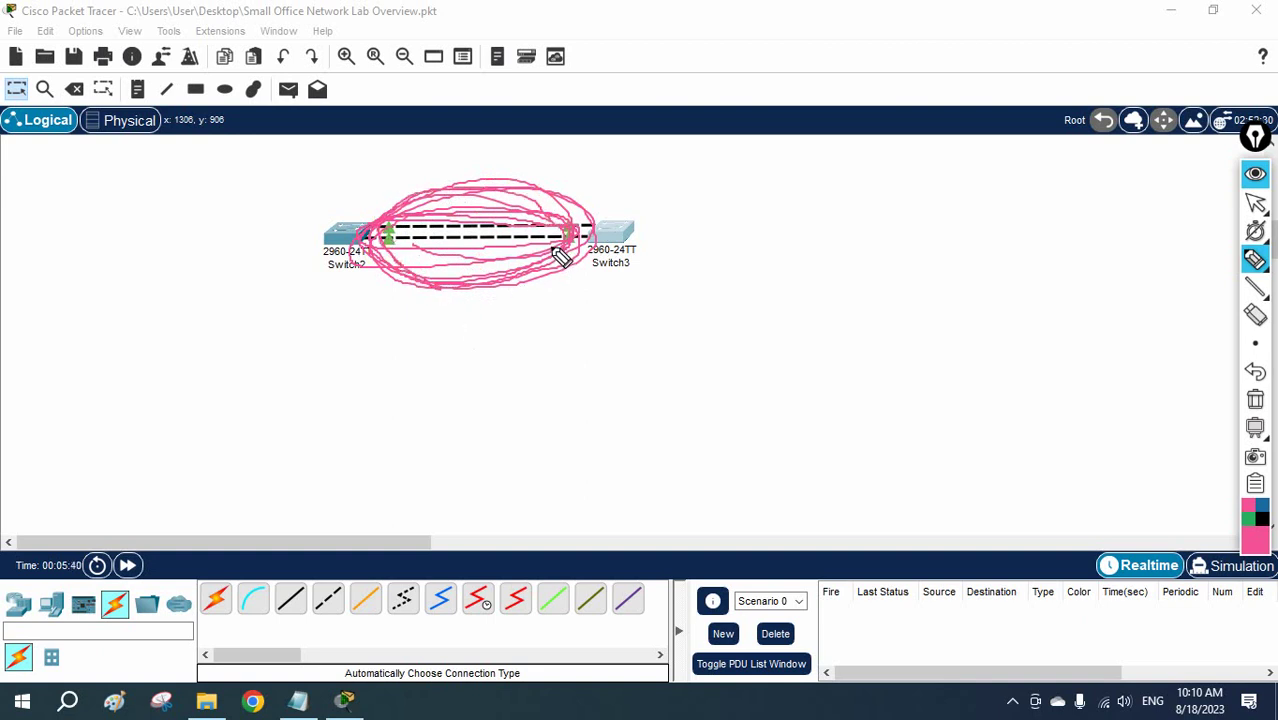
pyautogui.moveTo(588, 310); pyautogui.dragTo(594, 372)
pyautogui.moveTo(576, 398)
pyautogui.mouseDown()
pyautogui.moveTo(576, 430)
pyautogui.moveTo(596, 428)
pyautogui.mouseUp()
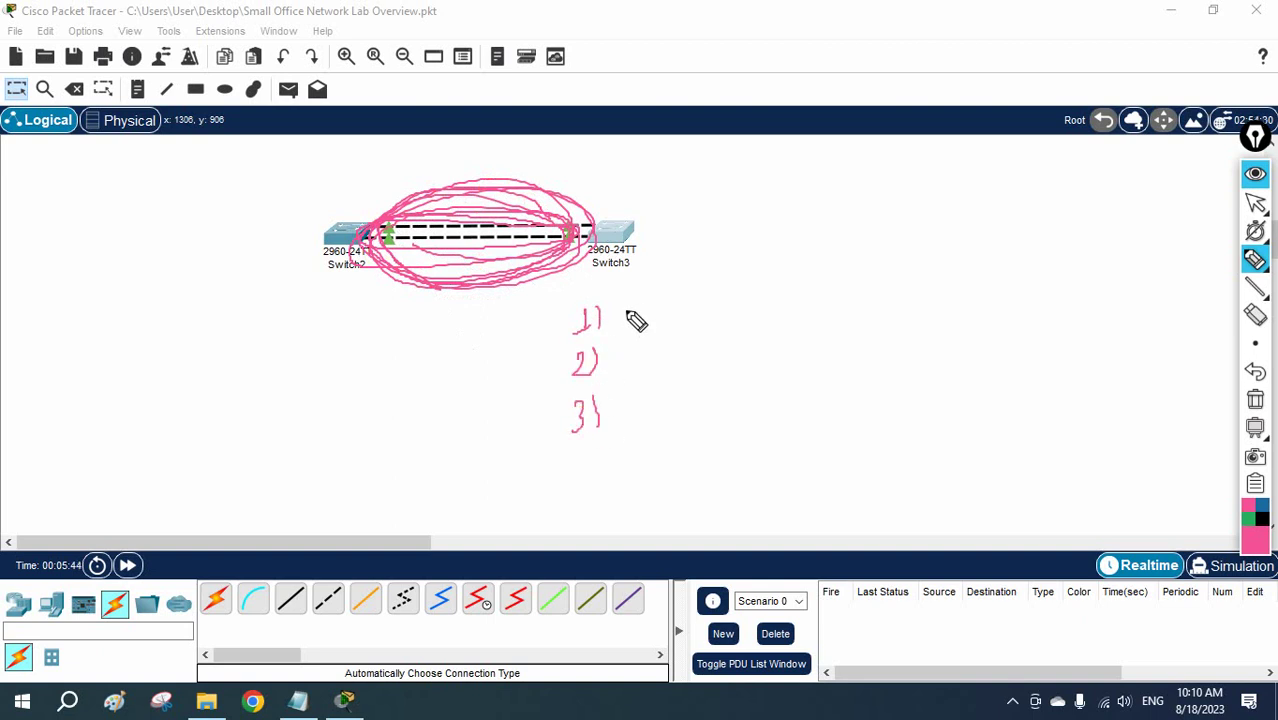
pyautogui.moveTo(626, 314); pyautogui.dragTo(648, 311)
pyautogui.moveTo(673, 293); pyautogui.dragTo(657, 322)
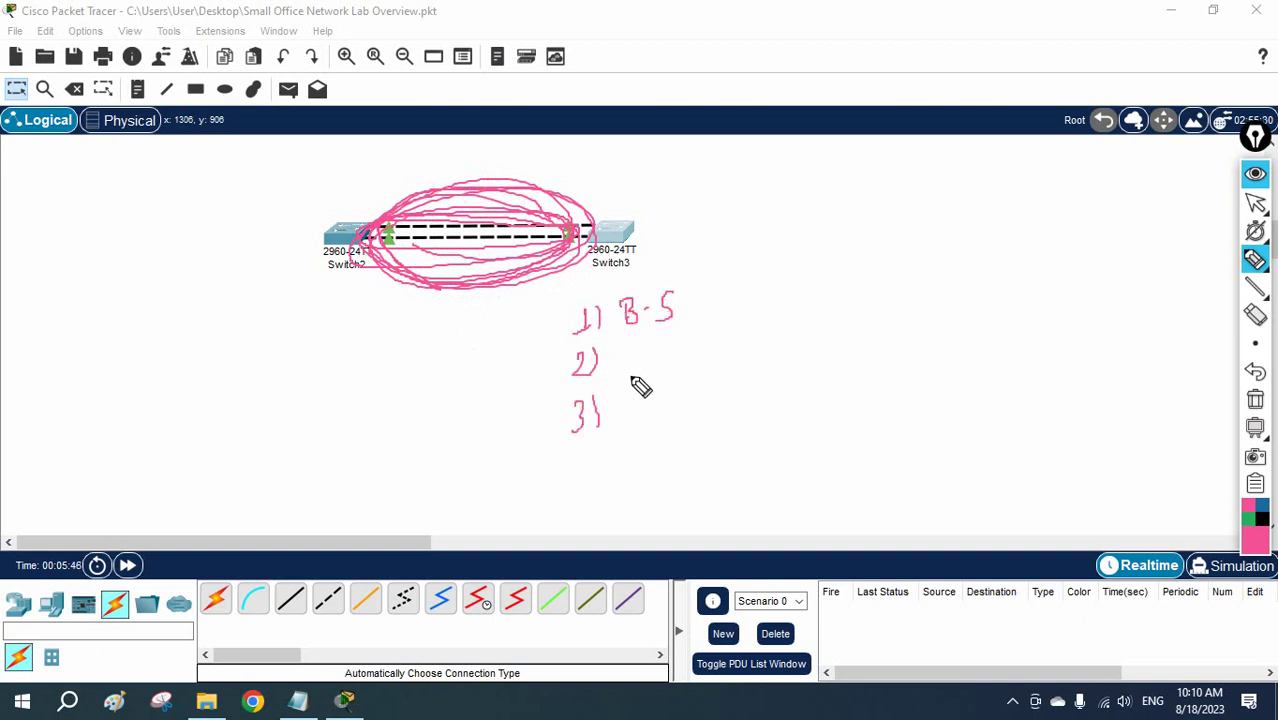
pyautogui.moveTo(632, 376); pyautogui.dragTo(668, 358)
pyautogui.moveTo(686, 346)
pyautogui.mouseDown()
pyautogui.moveTo(700, 340)
pyautogui.moveTo(686, 366)
pyautogui.mouseUp()
pyautogui.moveTo(686, 354); pyautogui.dragTo(700, 352)
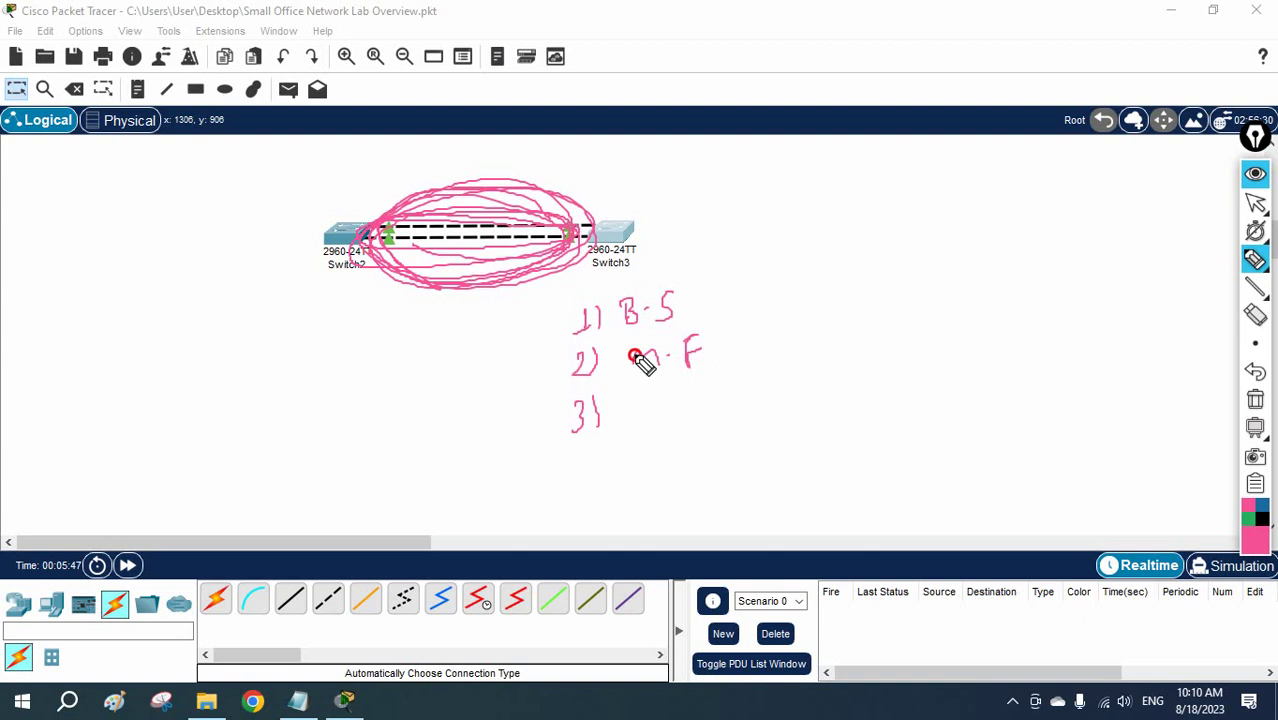
pyautogui.moveTo(632, 424)
pyautogui.mouseDown()
pyautogui.moveTo(787, 390)
pyautogui.moveTo(808, 358)
pyautogui.moveTo(830, 366)
pyautogui.moveTo(798, 360)
pyautogui.moveTo(854, 370)
pyautogui.moveTo(847, 346)
pyautogui.moveTo(870, 374)
pyautogui.moveTo(903, 349)
pyautogui.moveTo(970, 341)
pyautogui.moveTo(955, 319)
pyautogui.moveTo(998, 317)
pyautogui.moveTo(1001, 338)
pyautogui.moveTo(1012, 298)
pyautogui.moveTo(1031, 317)
pyautogui.moveTo(1069, 287)
pyautogui.moveTo(1082, 304)
pyautogui.moveTo(997, 310)
pyautogui.mouseUp()
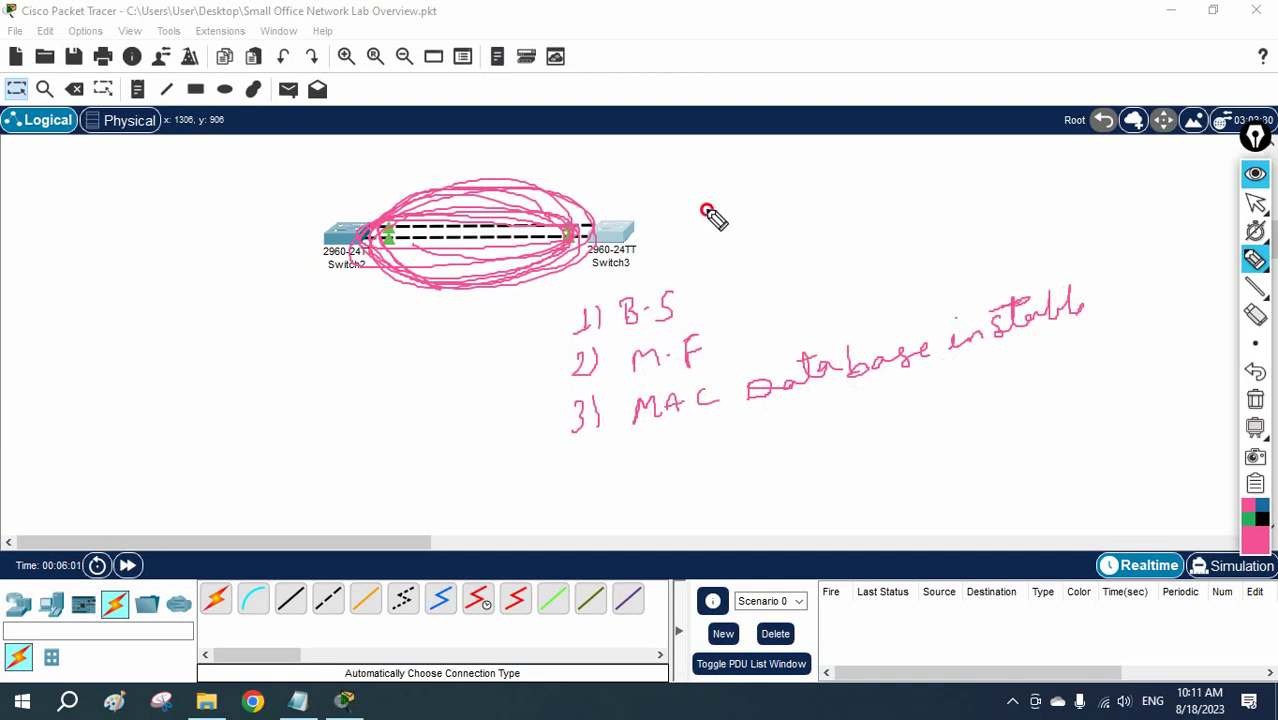
pyautogui.moveTo(708, 206); pyautogui.dragTo(664, 232)
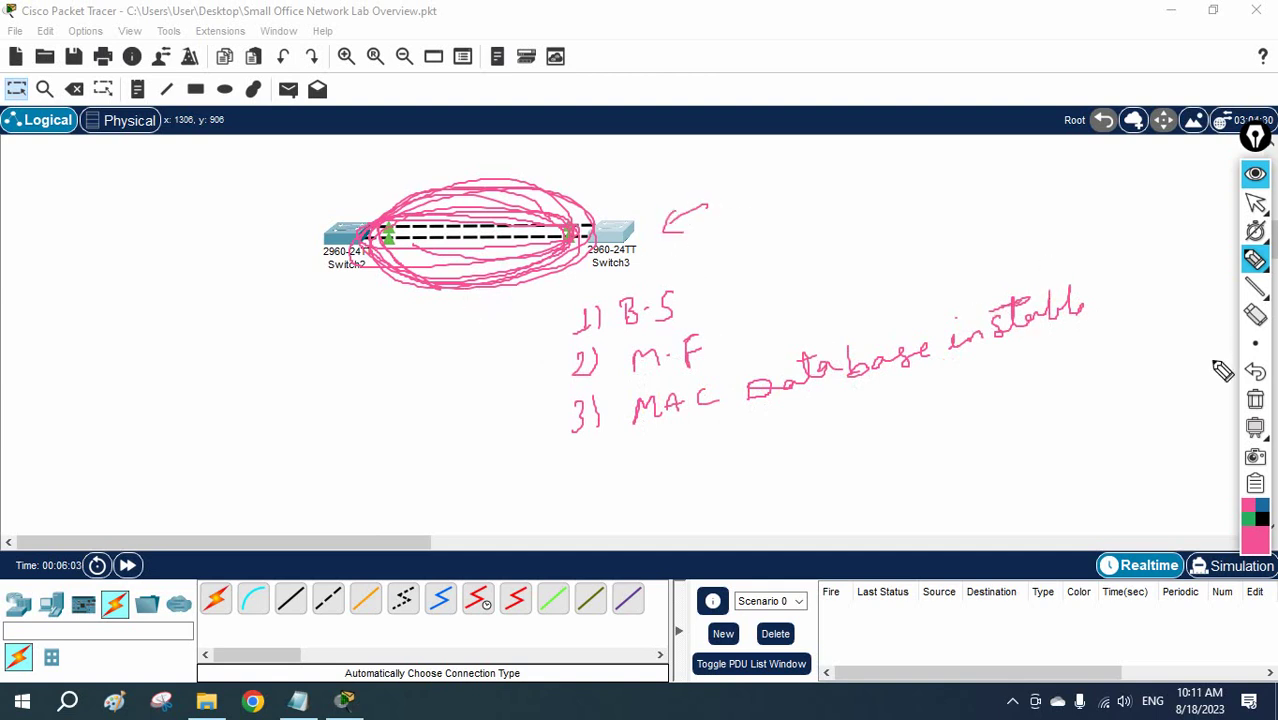
pyautogui.click(1255, 399)
pyautogui.click(1255, 203)
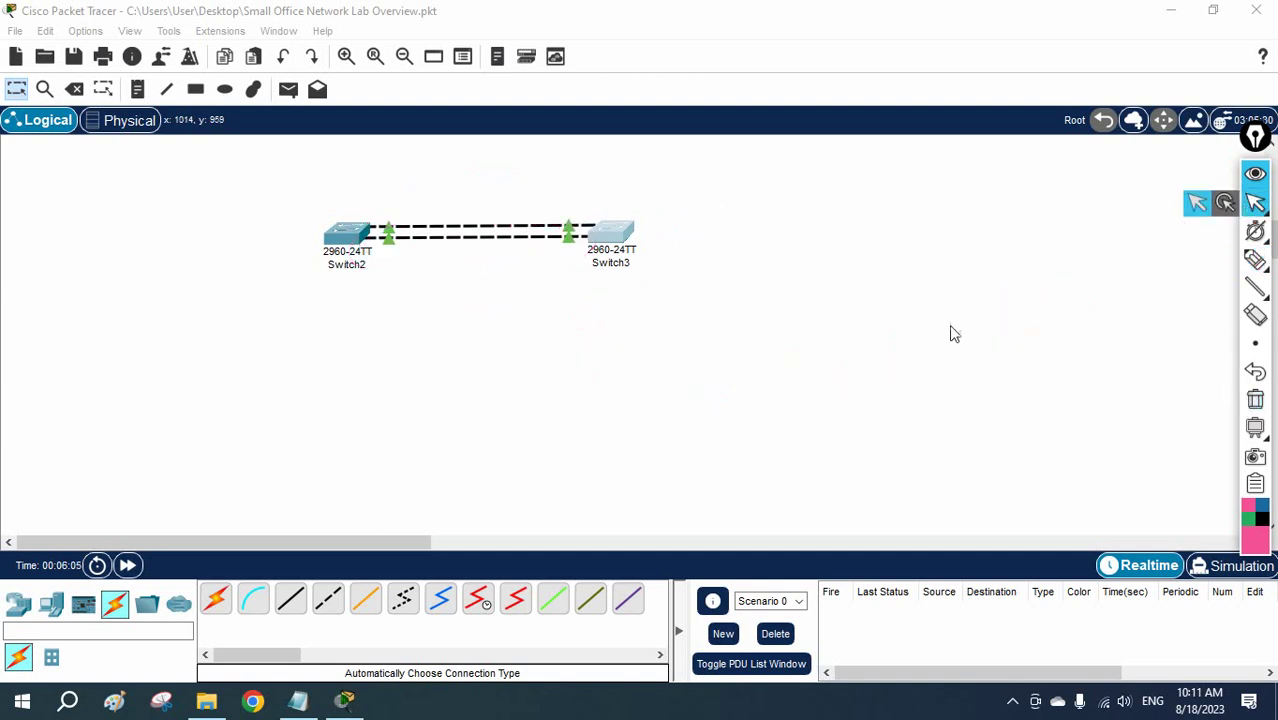